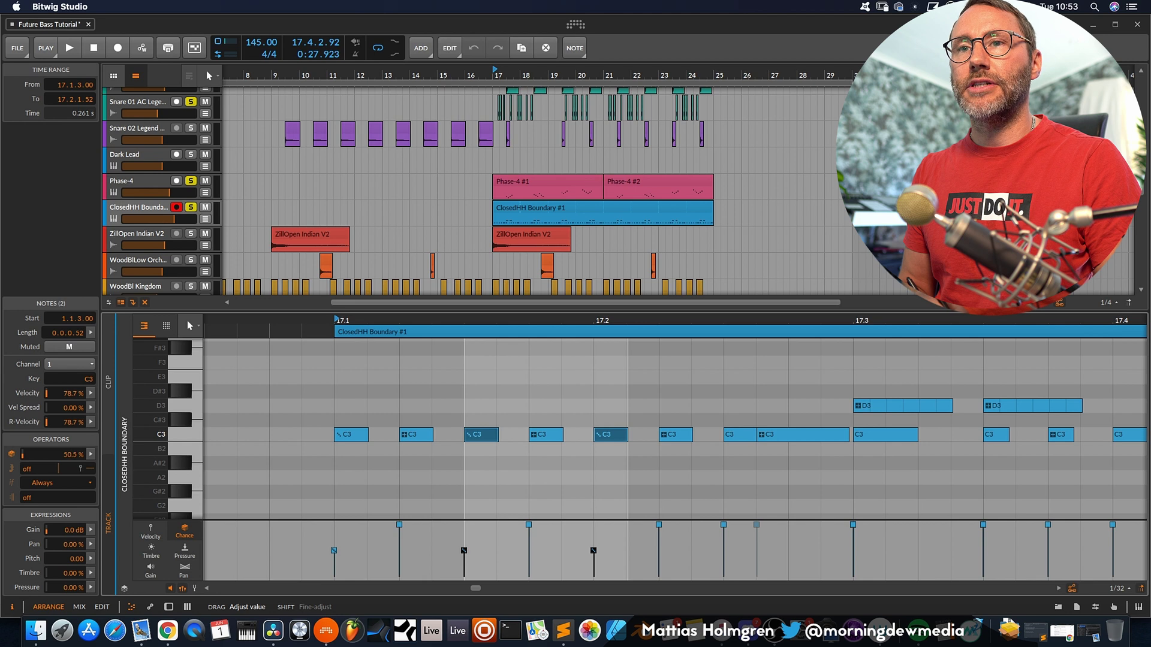
Play the arrangement from bar 17 to hear the hi-hat pattern with its chance settings
scroll(357, 179, "up", 2)
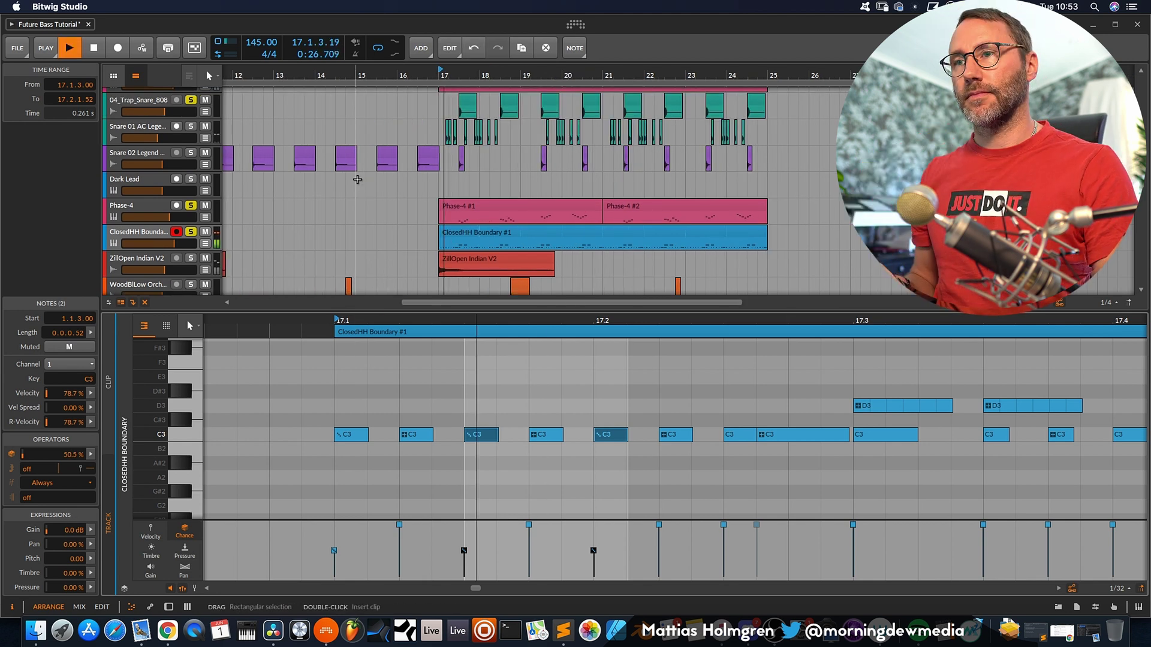
key("space")
key("space")
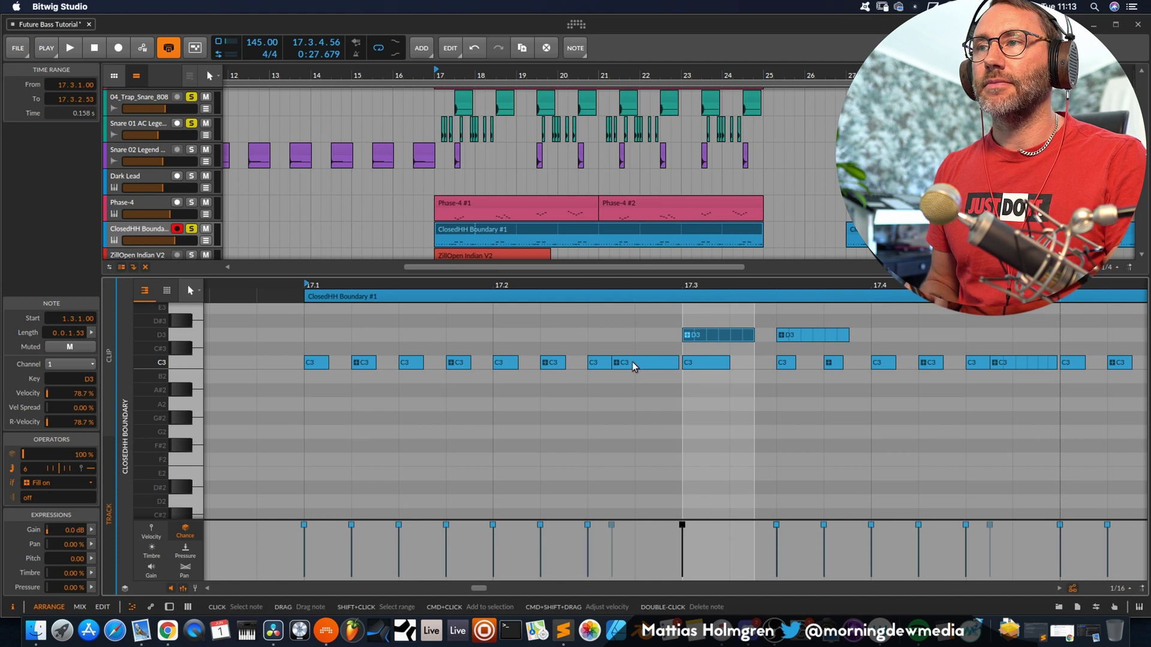
For the C3 hi-hat note just before 17.3, toggle its Fill on condition off and on, and set its repeat count to 6
left_click(634, 362)
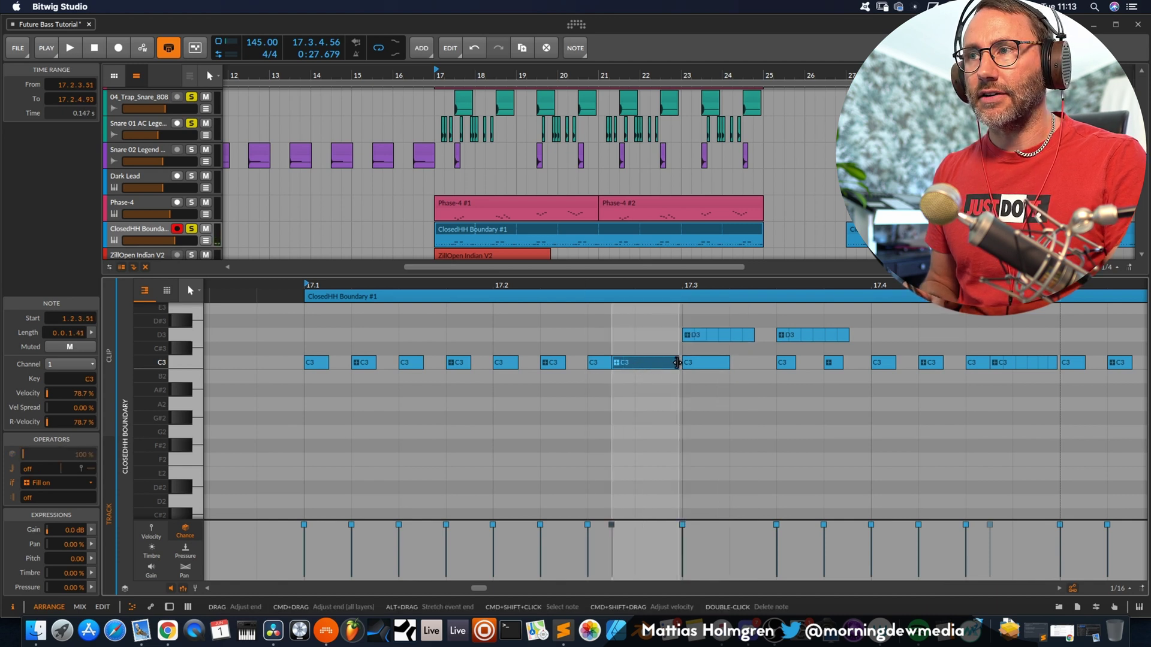
left_click(12, 484)
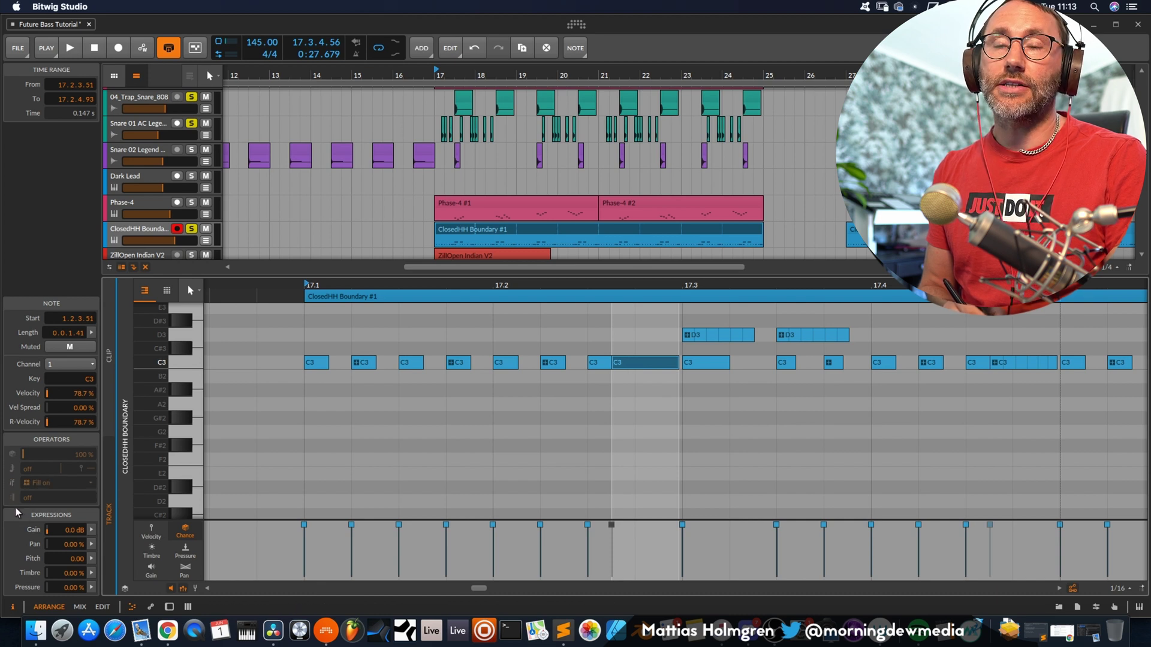
left_click(12, 483)
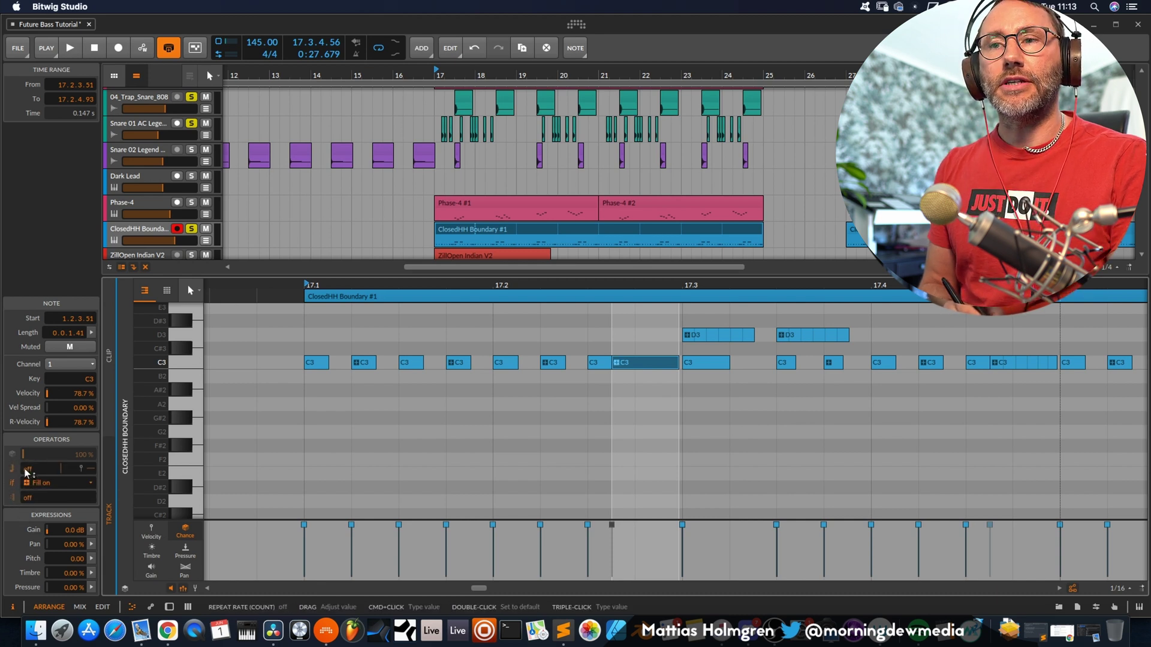
left_click_drag(29, 472, 29, 470)
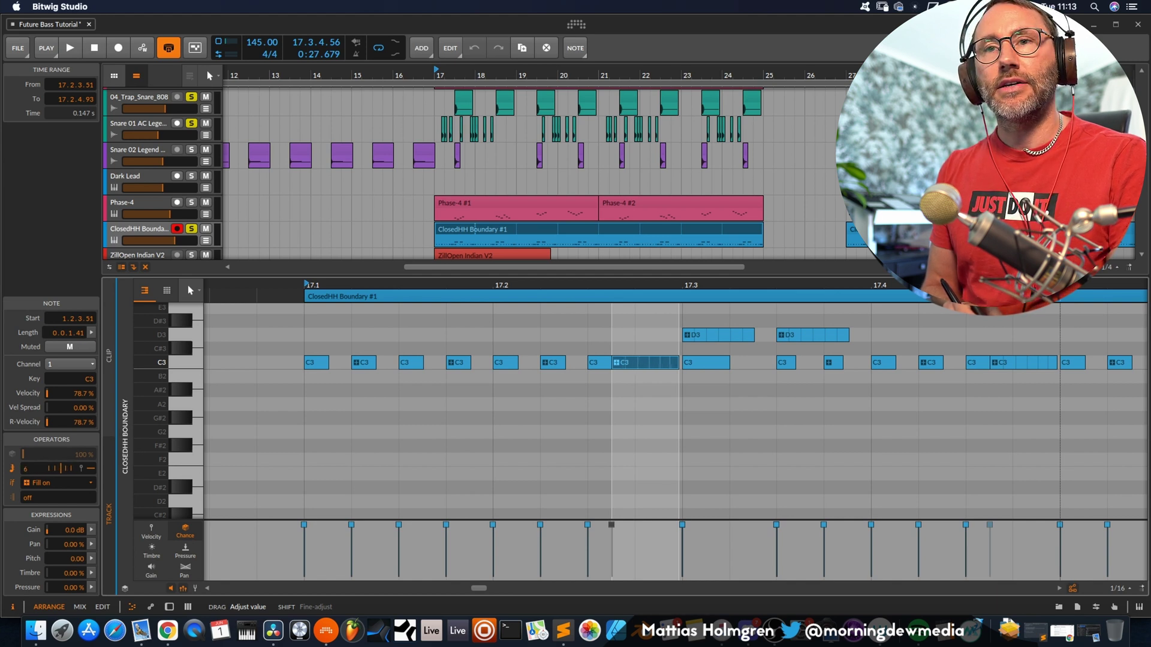
left_click(25, 482)
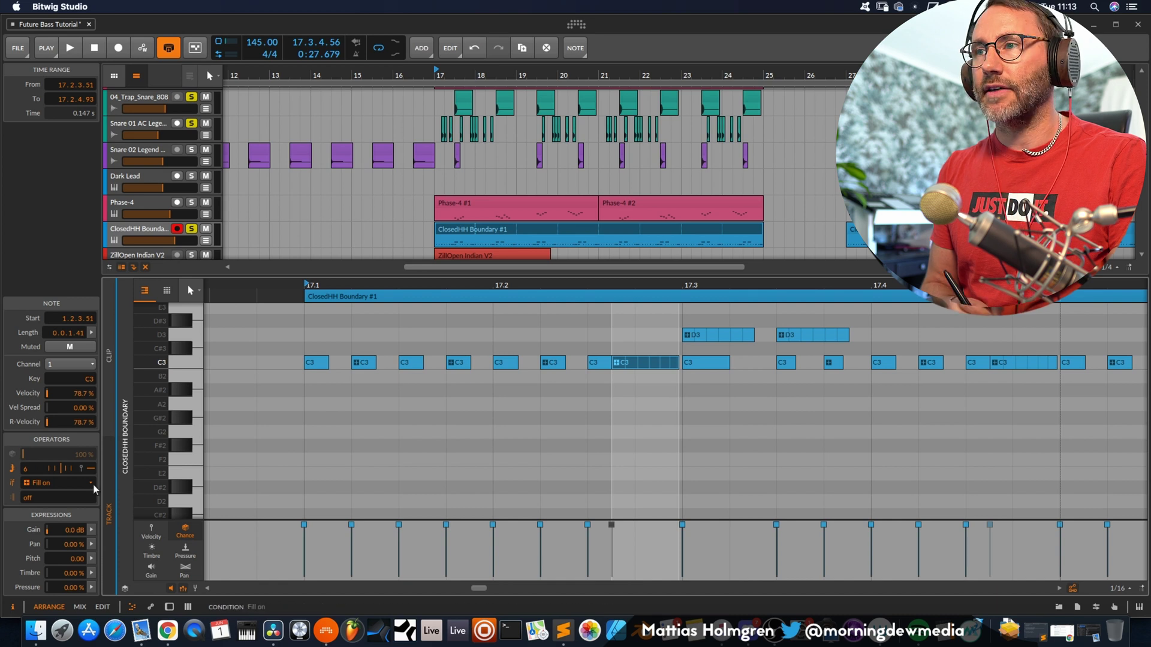
Adjust the timing curve of that C3 note's repeats, trying -82 %, and play back the hi-hats
left_click_drag(63, 472, 58, 473)
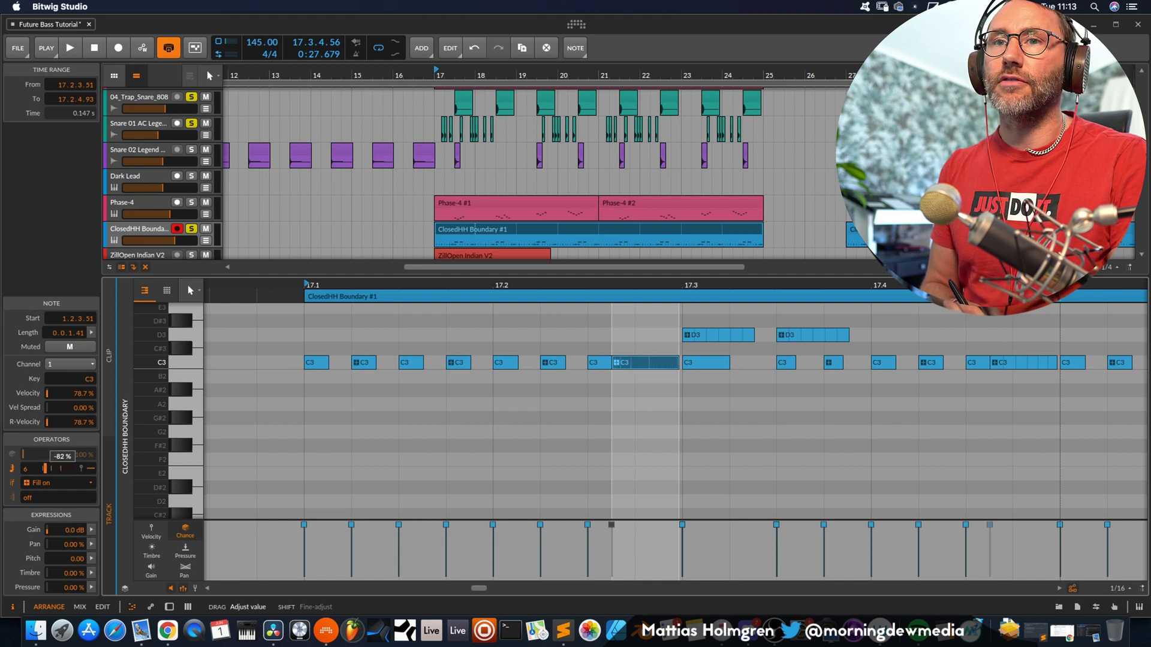
left_click_drag(62, 456, 62, 467)
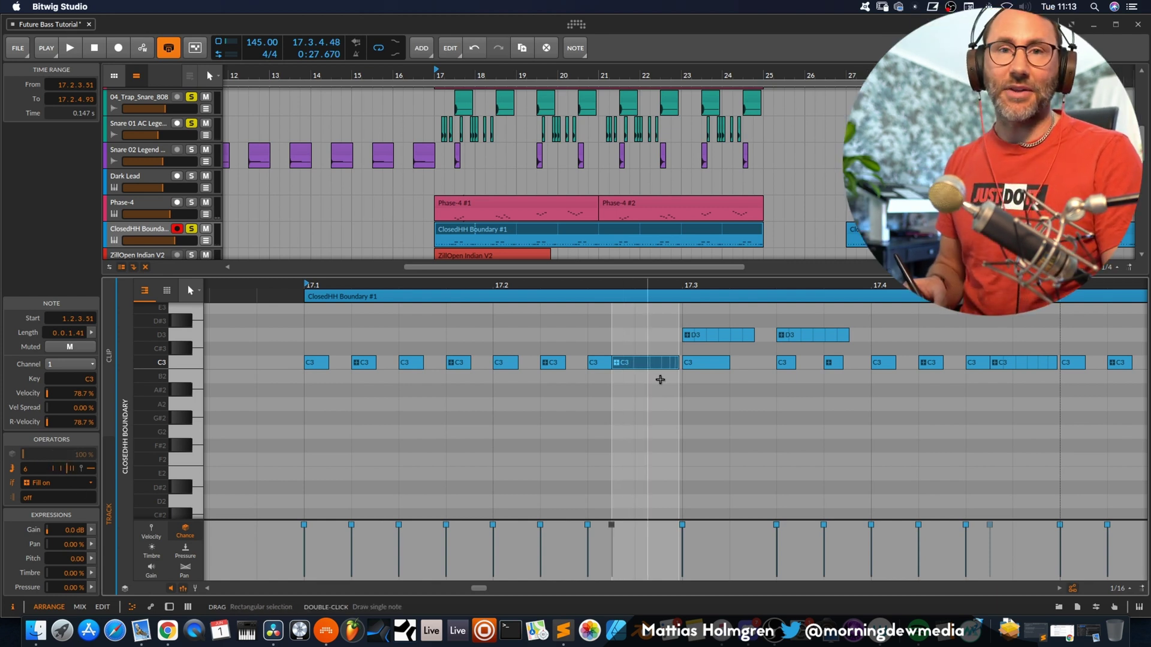
key("space")
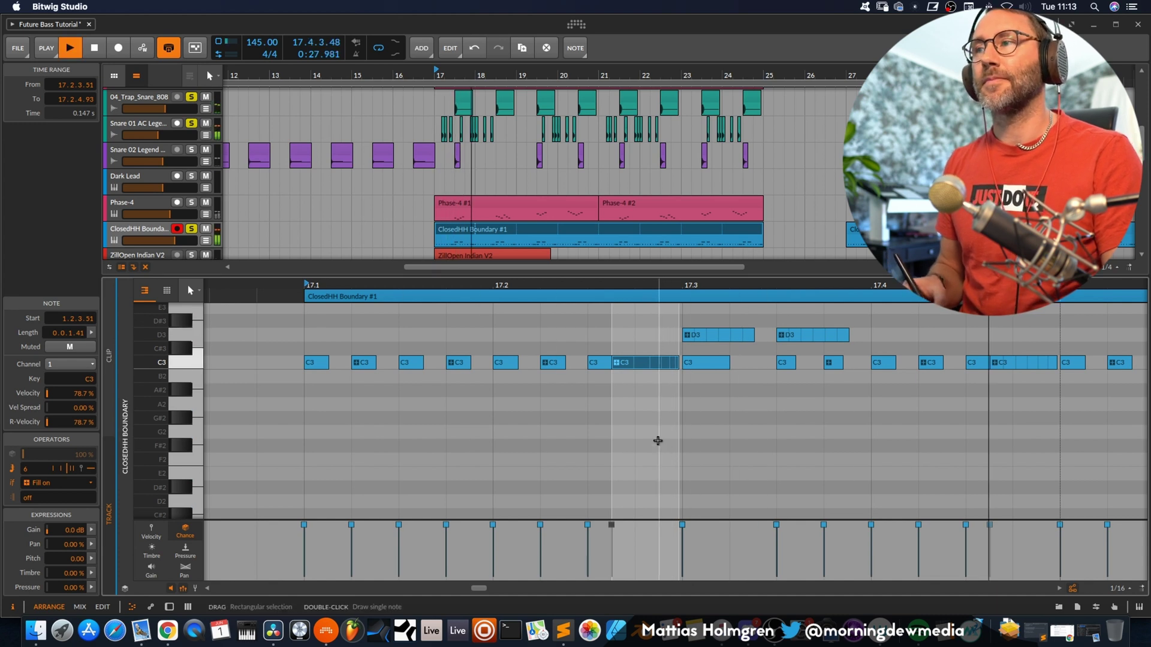
key("space")
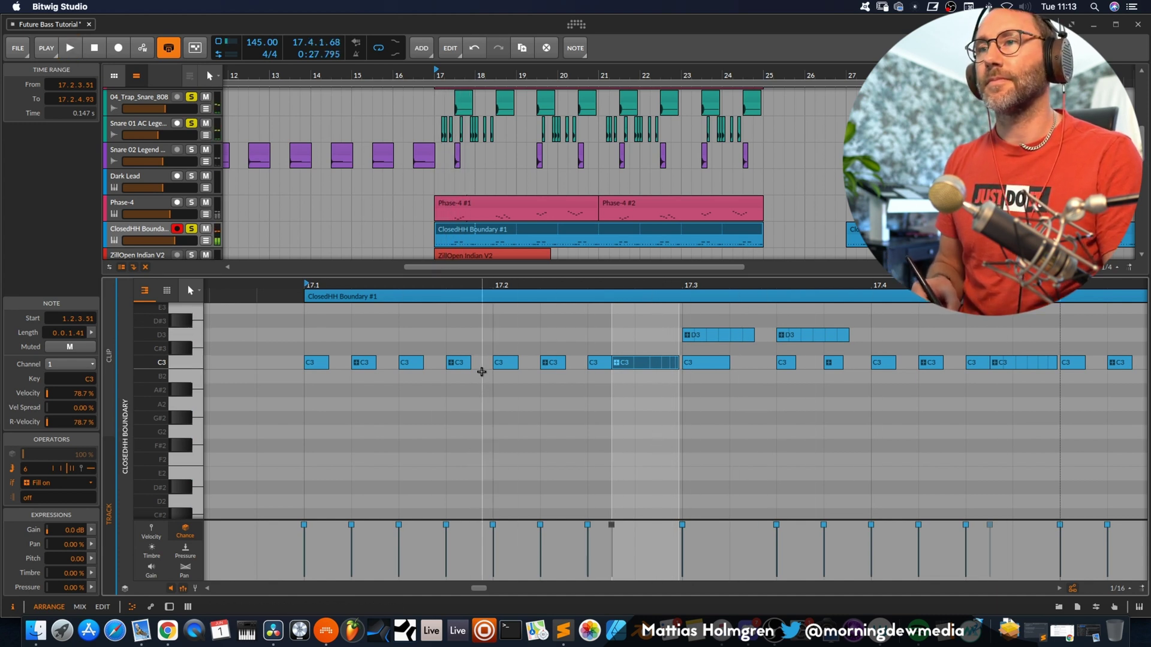
Replace the four C3 notes in beat 17.1 with one long C3 note split into 7 repeats, and play it back
left_click_drag(465, 393, 478, 361)
key("Delete")
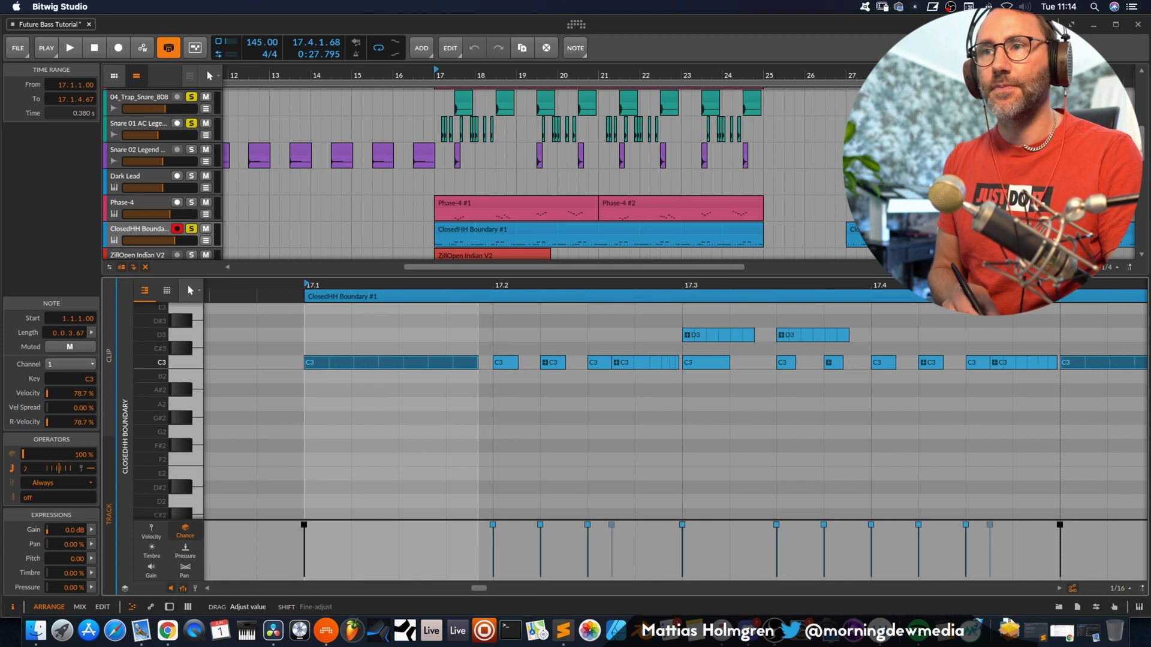
key("space")
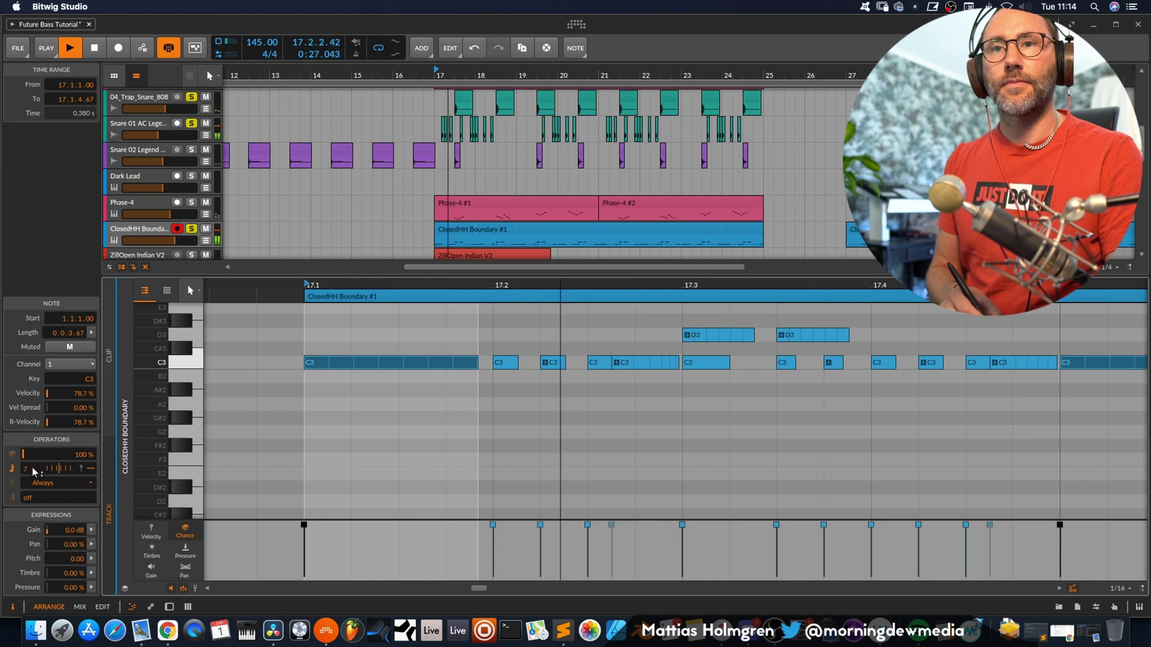
scroll(27, 468, "up", 3)
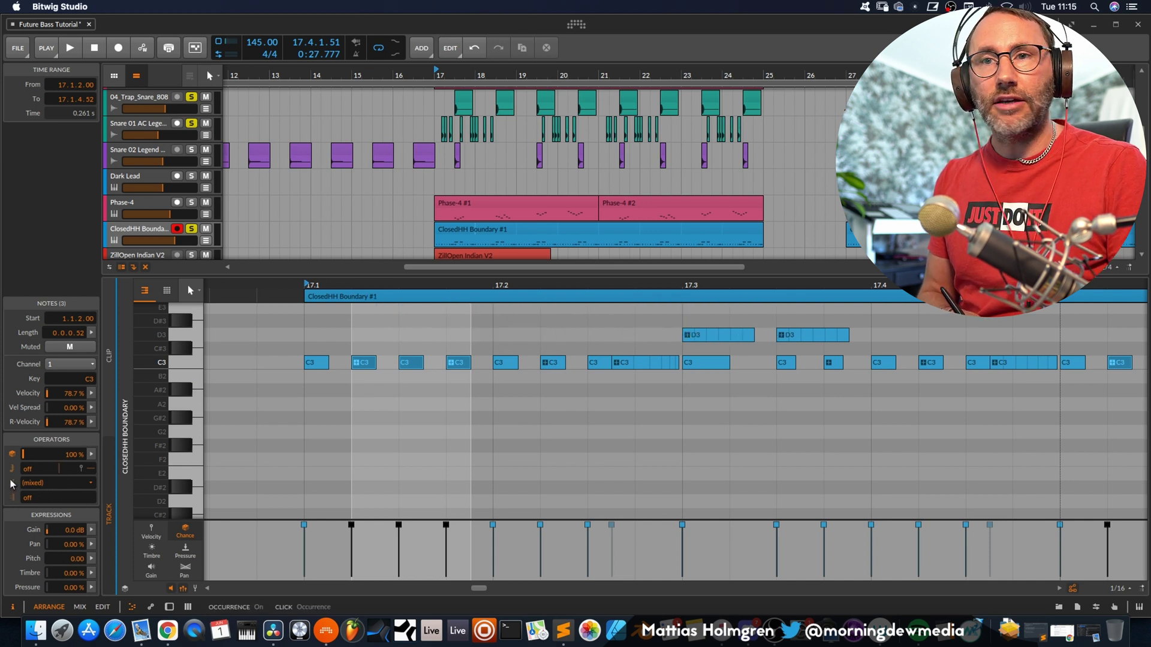
Set the occurrence condition of the selected C3 notes in beat 17.1 to Fill on, and toggle the global Fill mode on and off
left_click(73, 481)
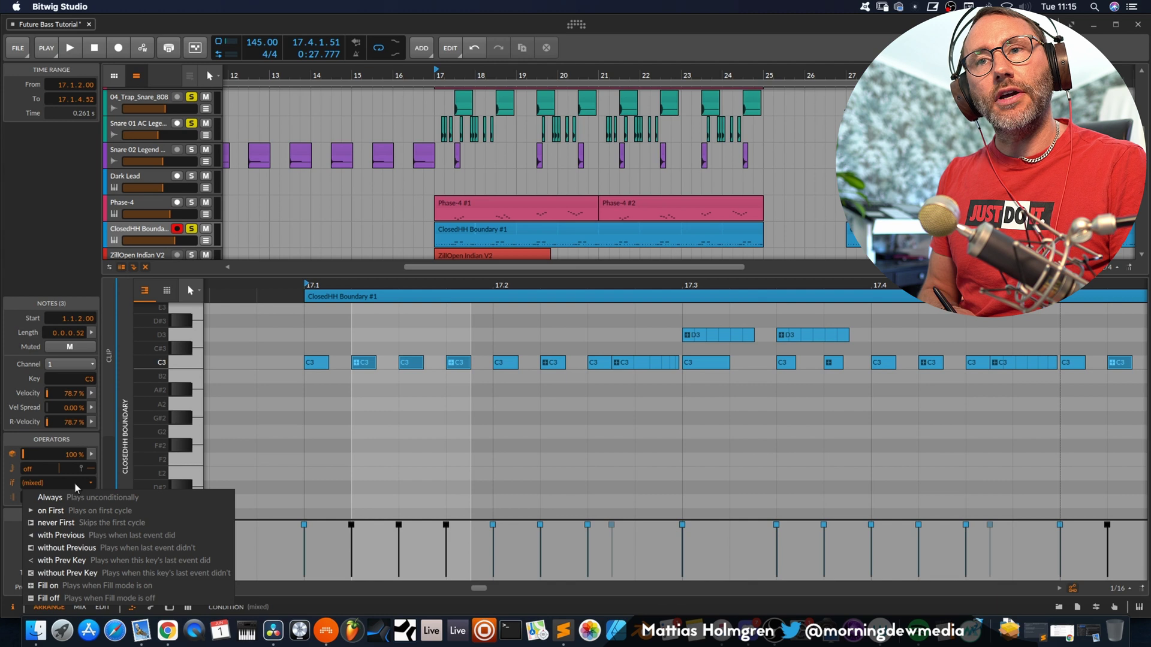
left_click(71, 483)
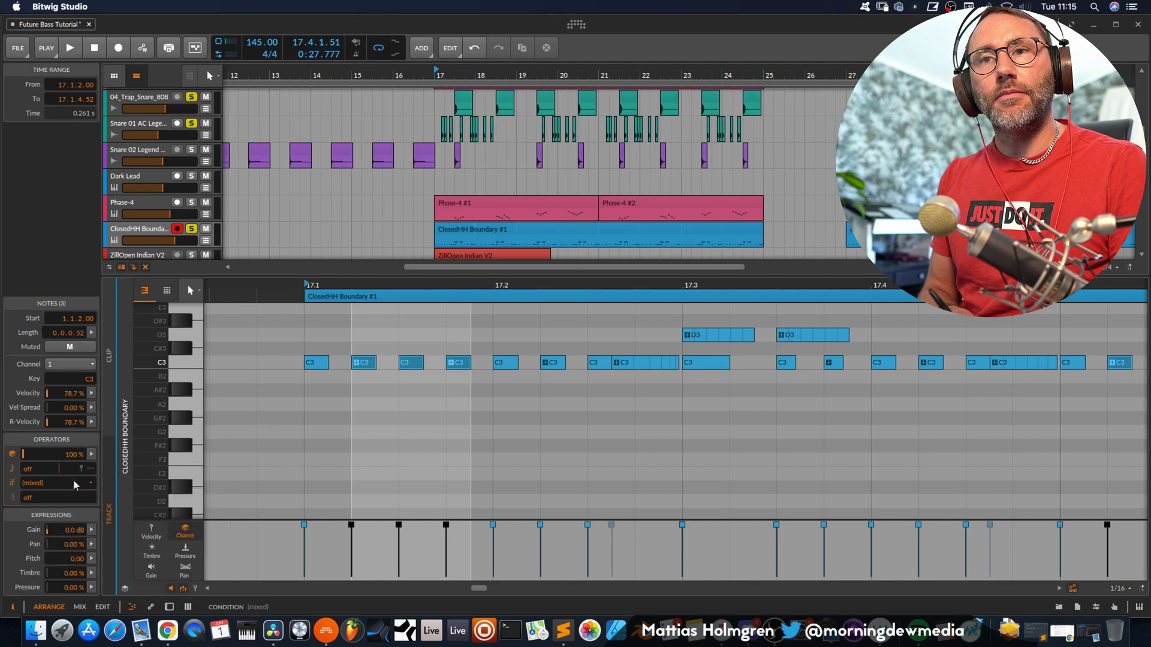
left_click(77, 481)
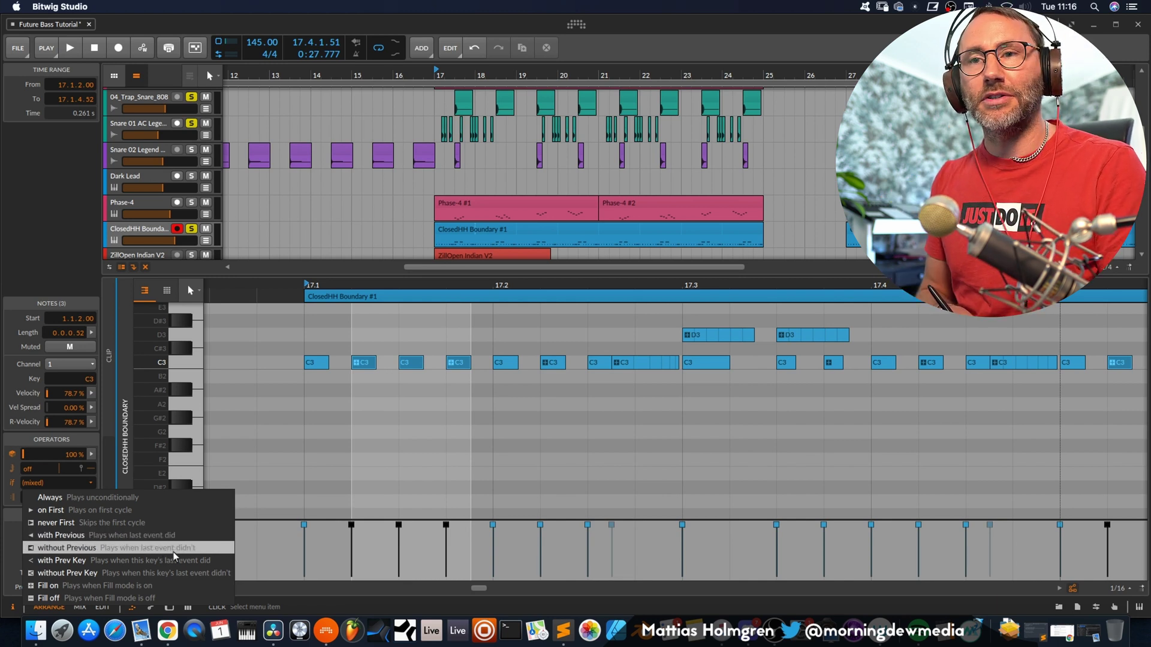
left_click(82, 590)
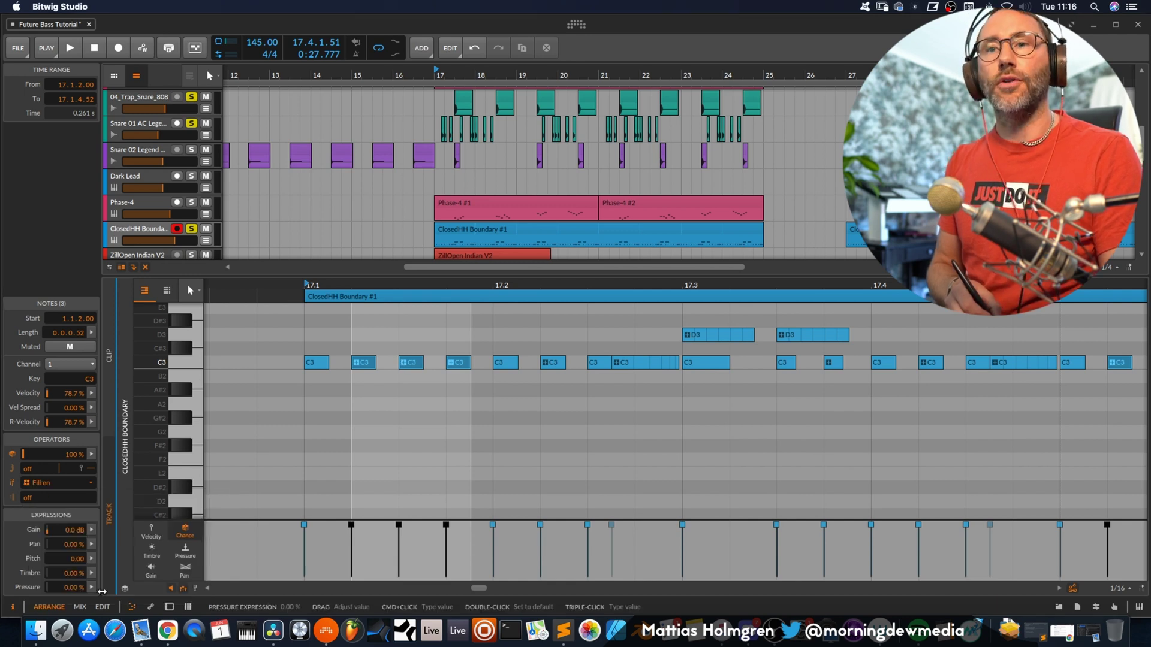
left_click(170, 51)
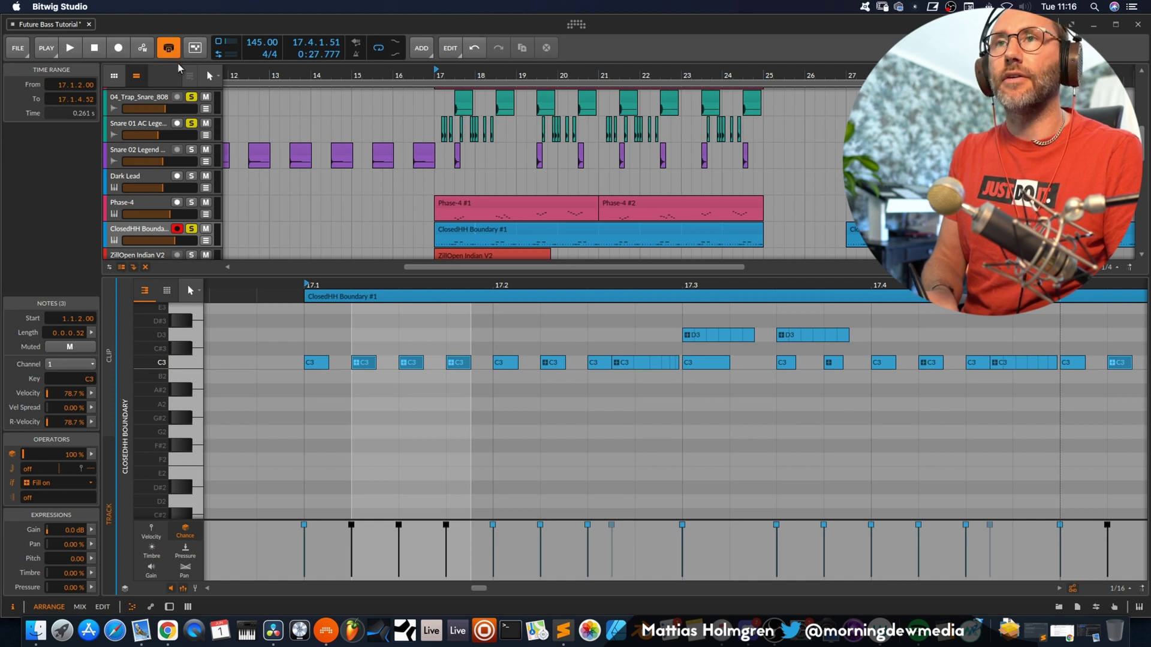
left_click(170, 51)
Play the hi-hat clip from bar 17 while toggling Fill mode on and off to compare the two variations
left_click(362, 364)
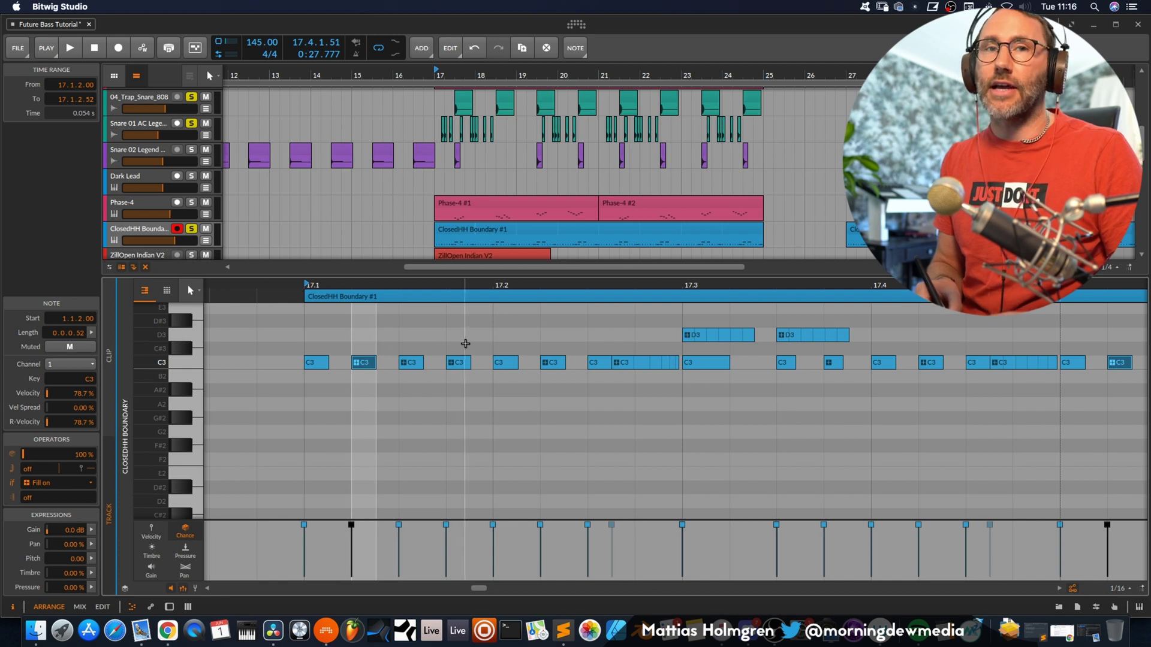
key("minus")
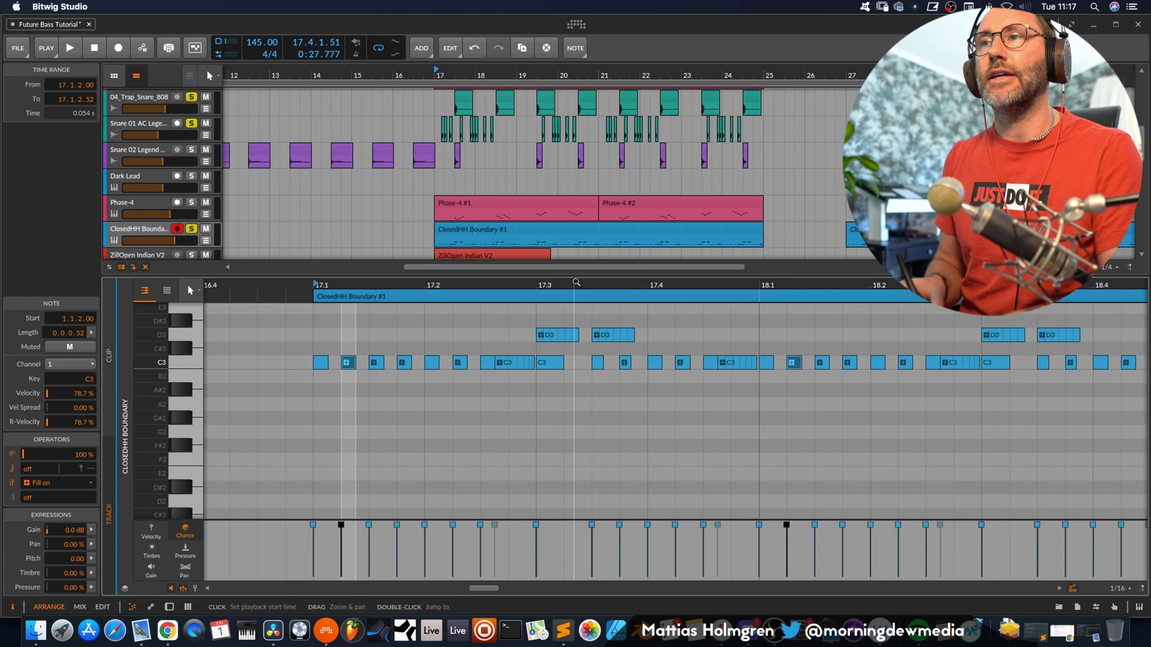
key("space")
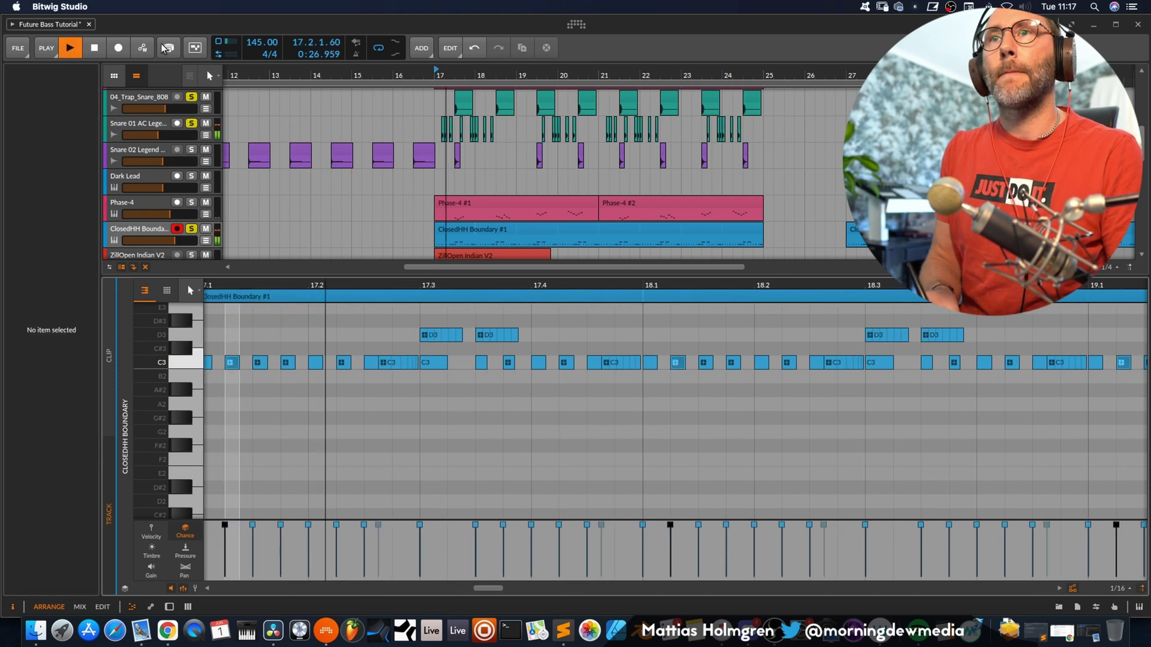
left_click(169, 48)
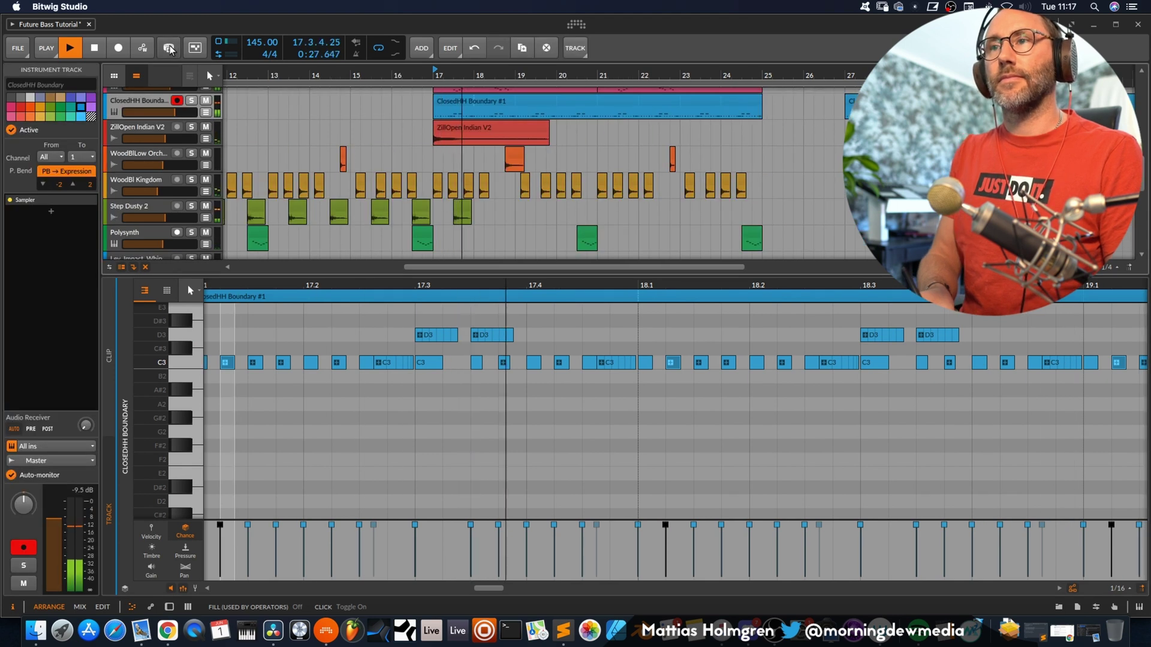
left_click(170, 50)
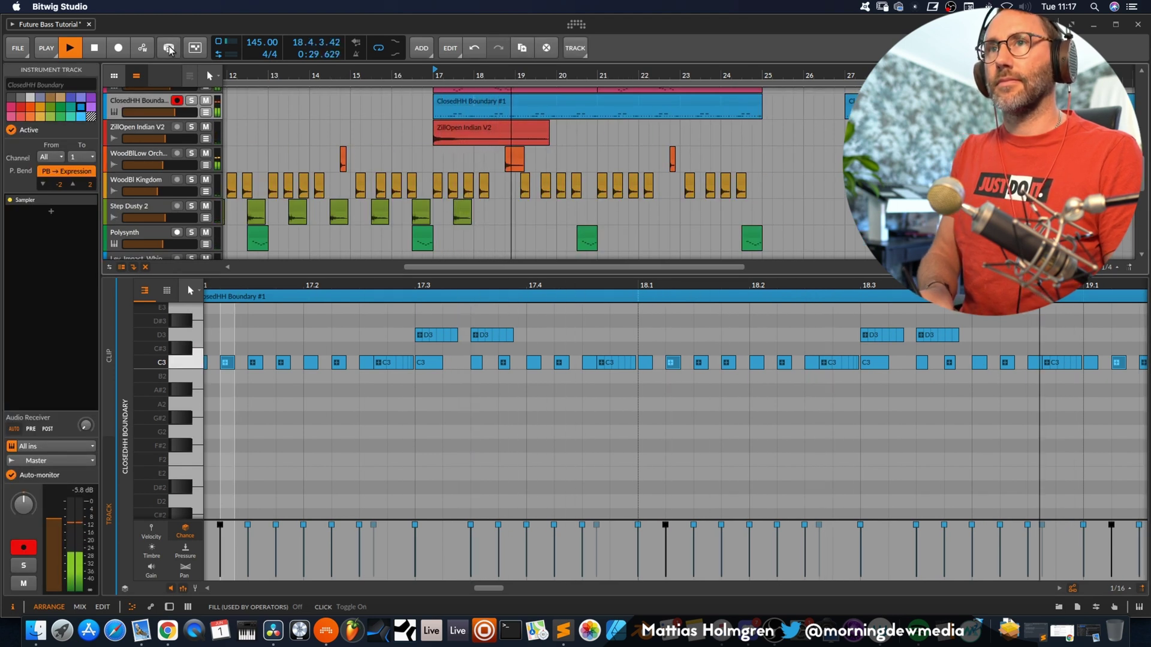
left_click(170, 50)
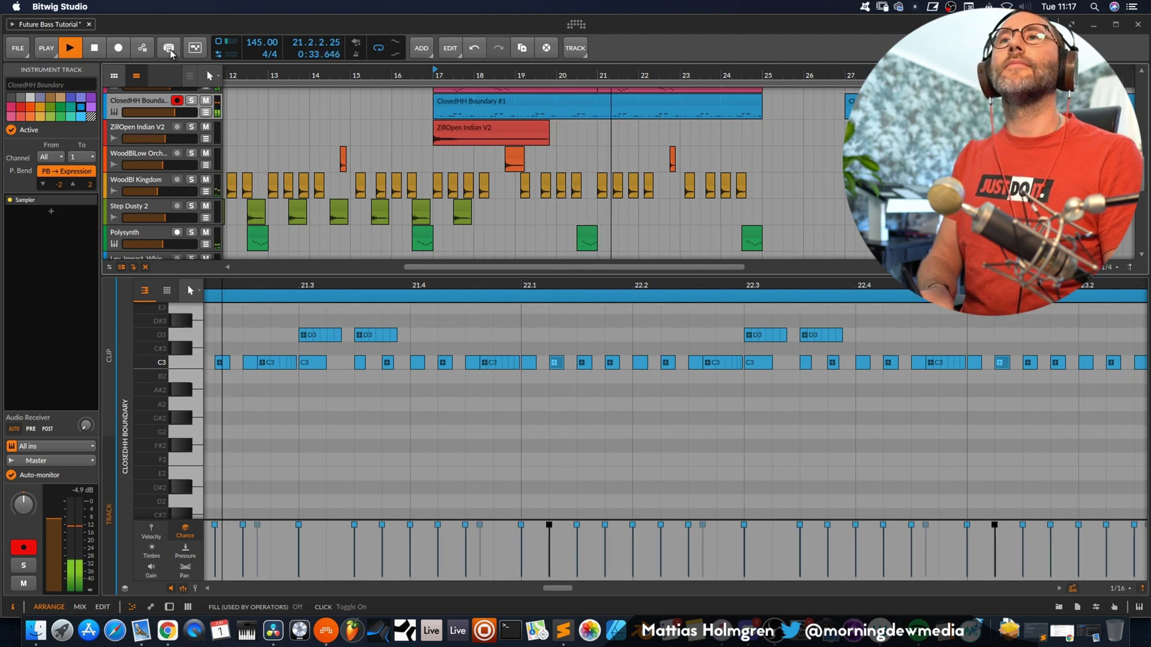
left_click(170, 49)
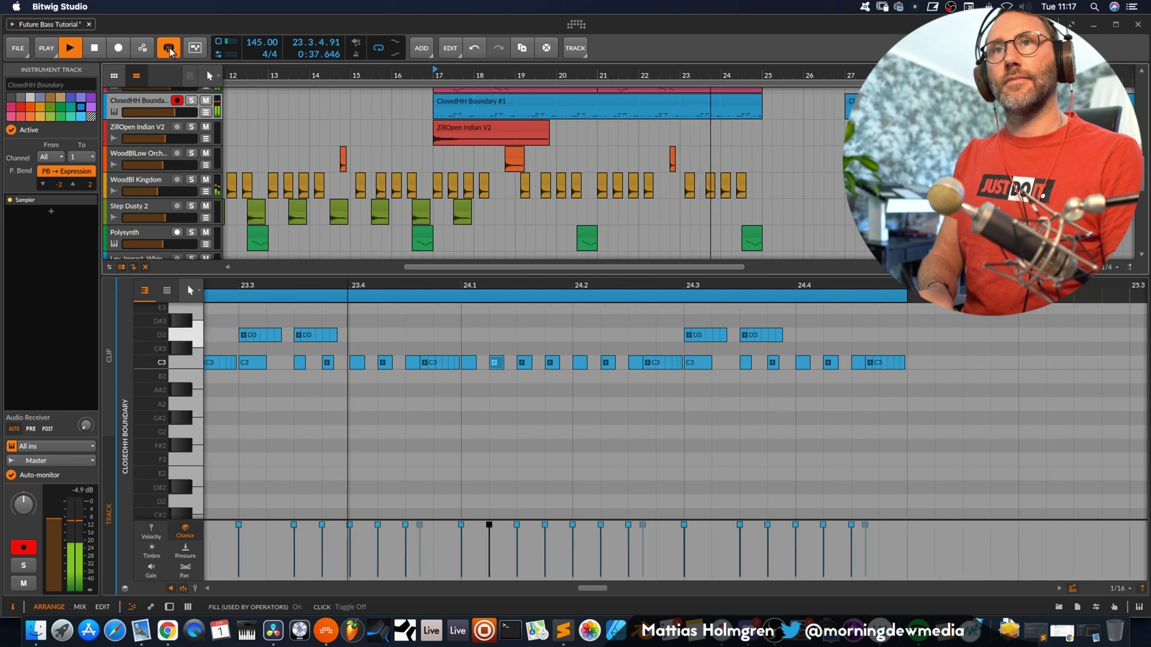
left_click(171, 50)
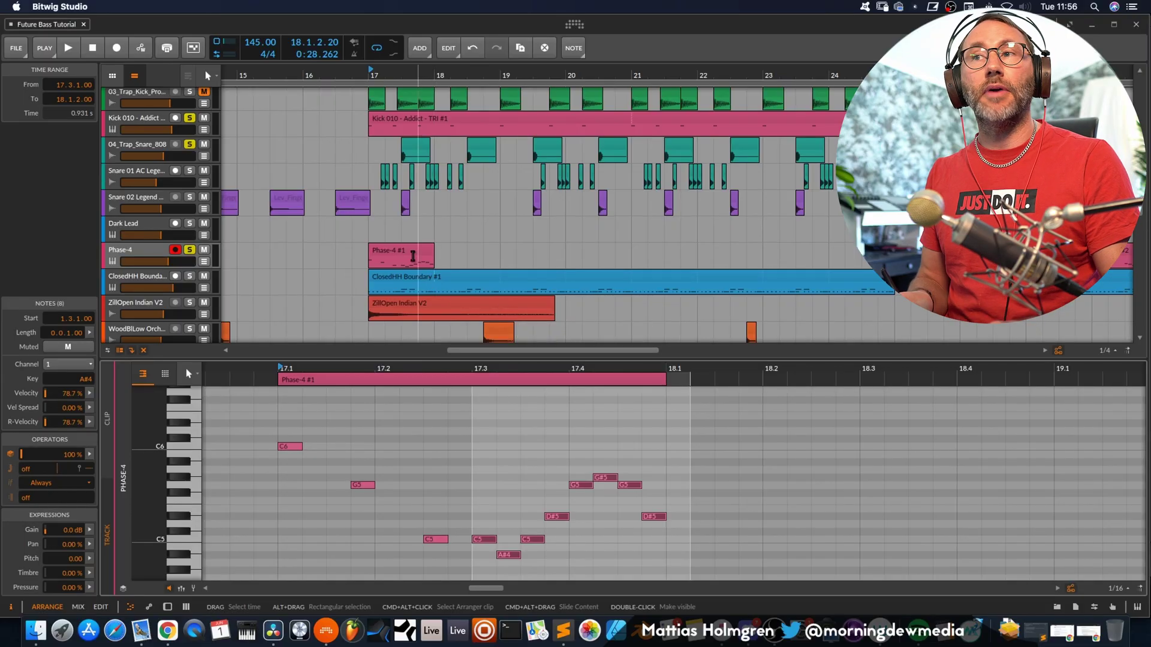
Select the one-bar Phase-4 #1 clip at bar 17 and play it back with the drums
left_click(400, 256)
key("space")
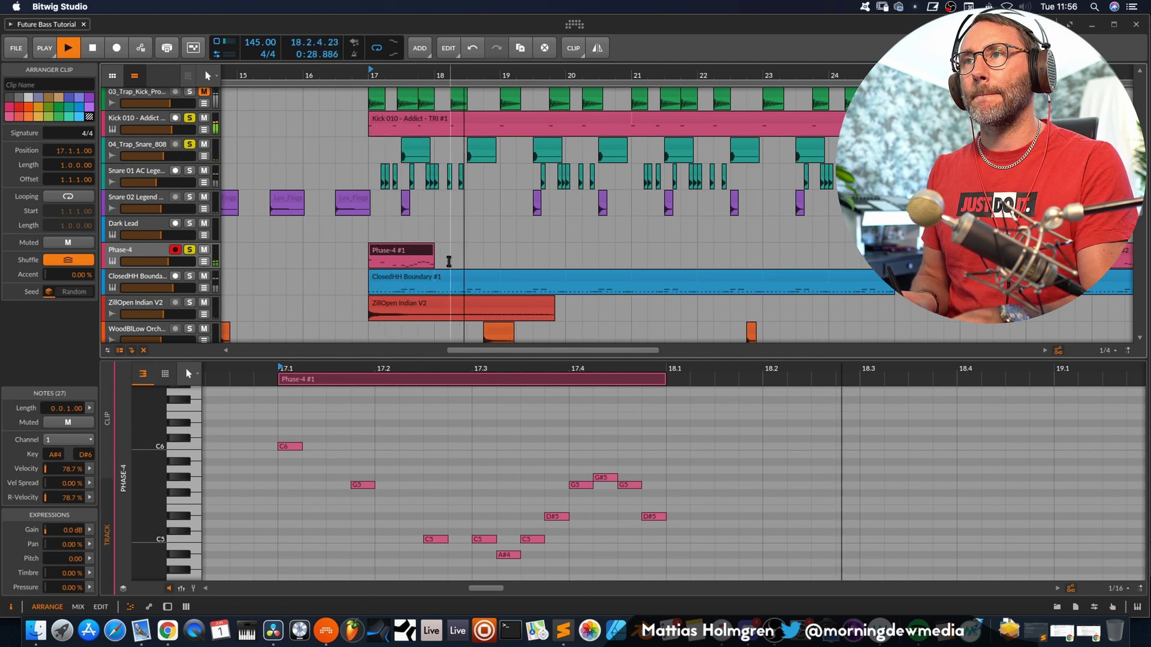
key("space")
key("space")
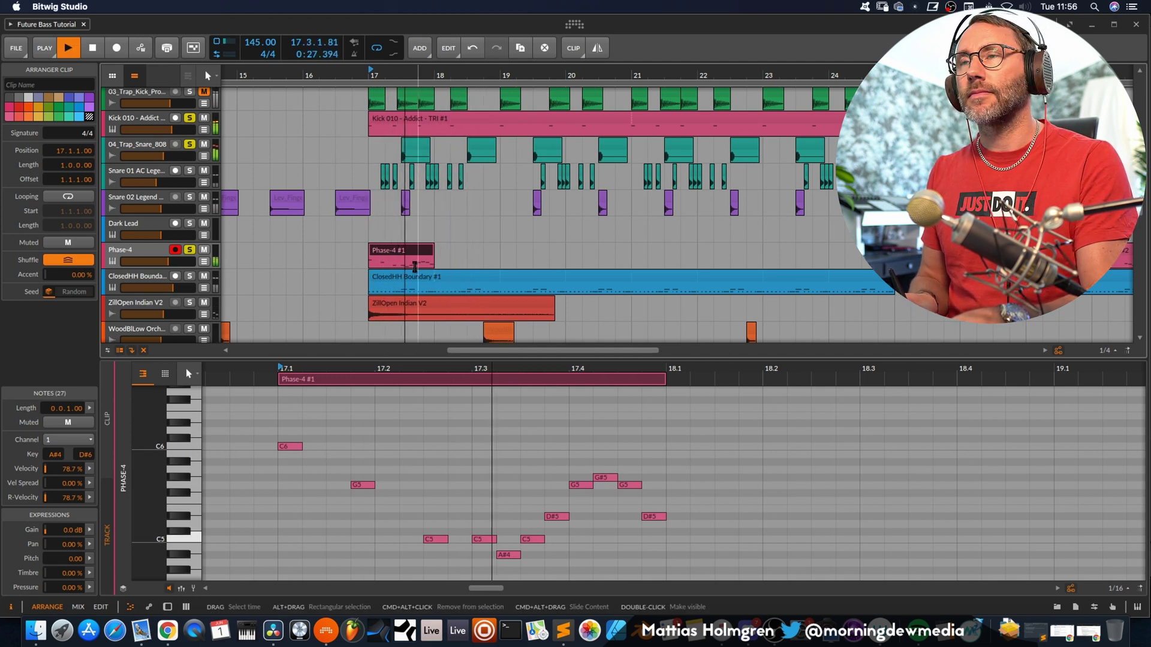
key("space")
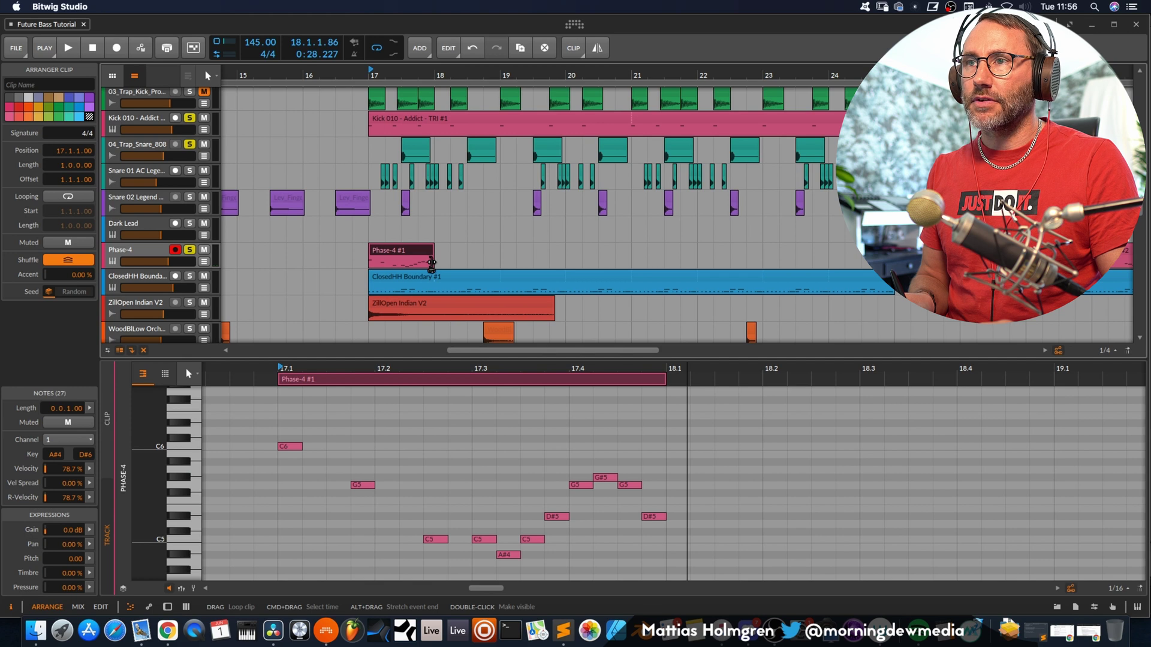
Loop the Phase-4 #1 clip out to a length of 8 bars and play it back
left_click_drag(432, 266, 877, 266)
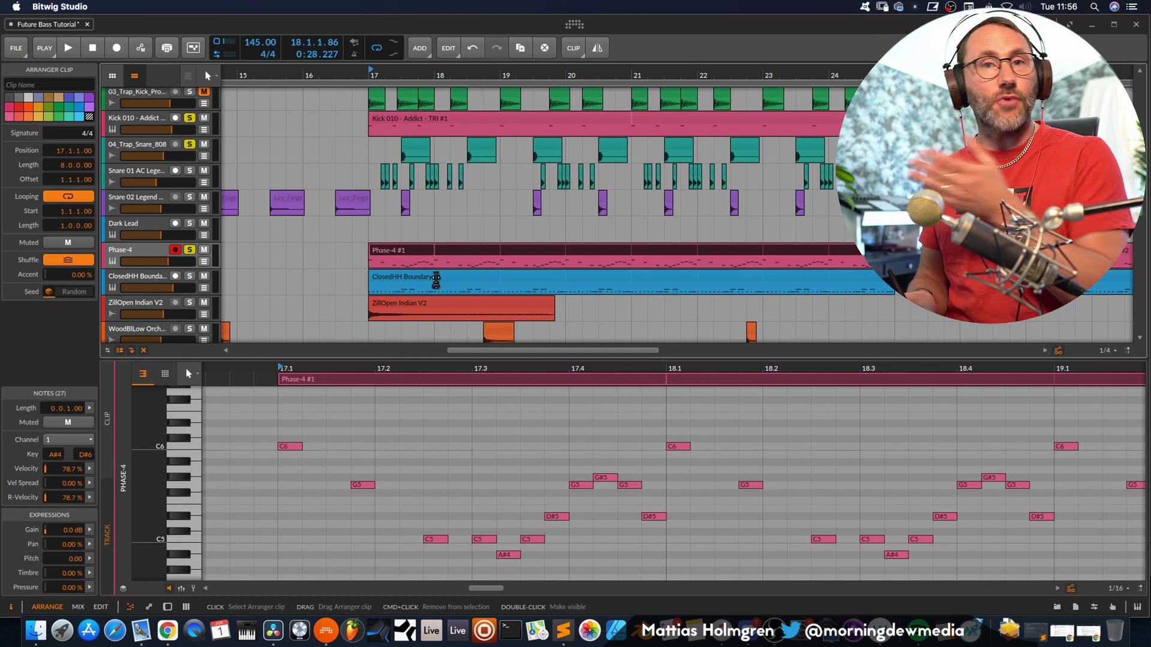
key("space")
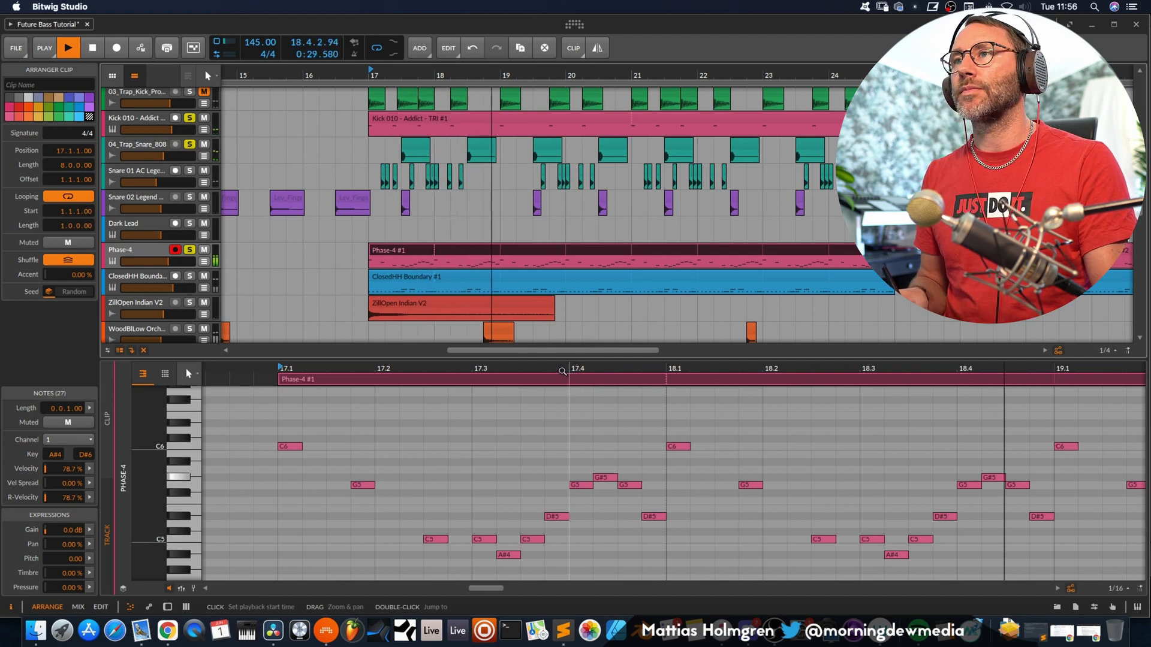
left_click_drag(568, 372, 606, 472)
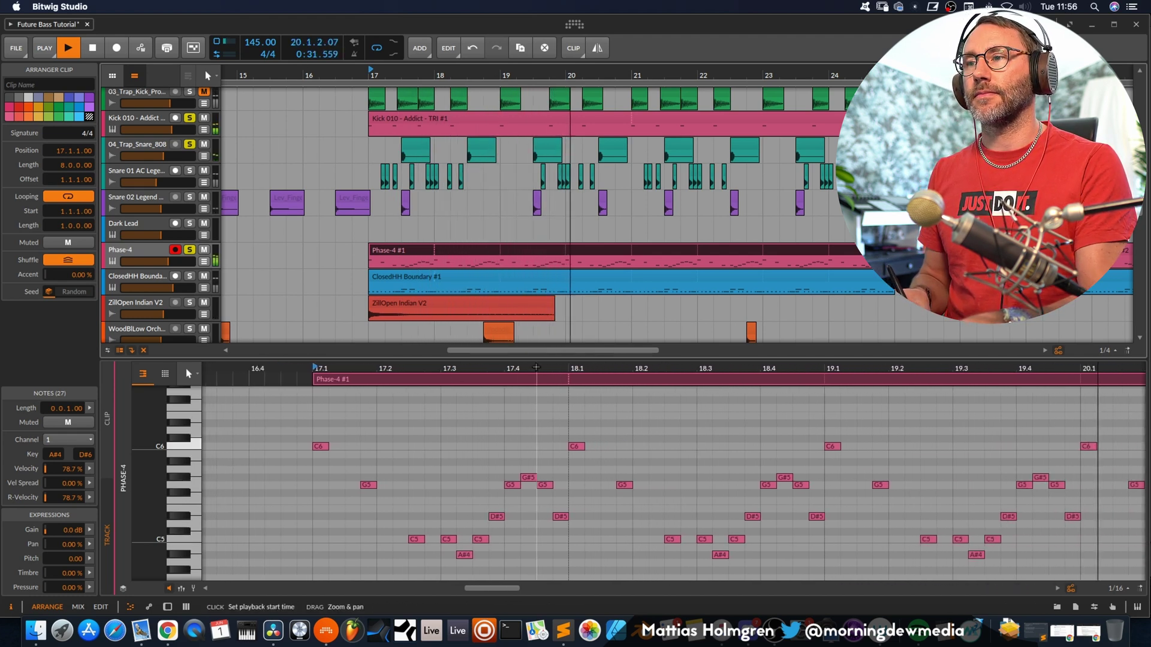
key("space")
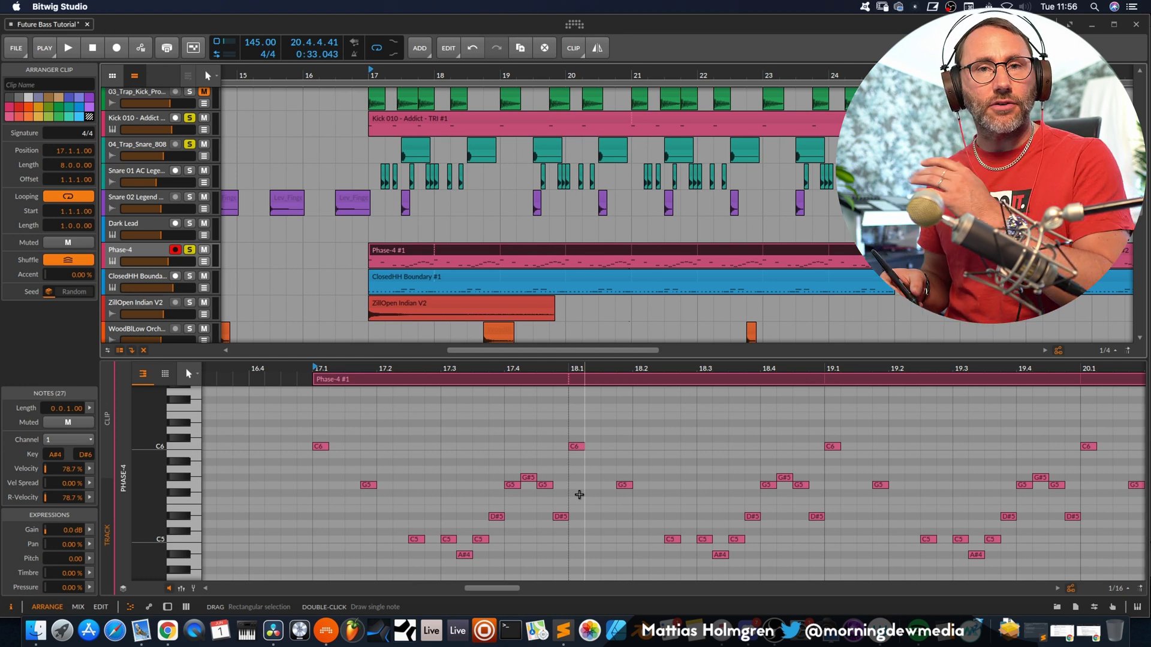
Select the Phase-4 notes between 17.3 and 18.1 and set their recurrence to 4 cycles with only the first cycle active
left_click_drag(445, 459, 573, 533)
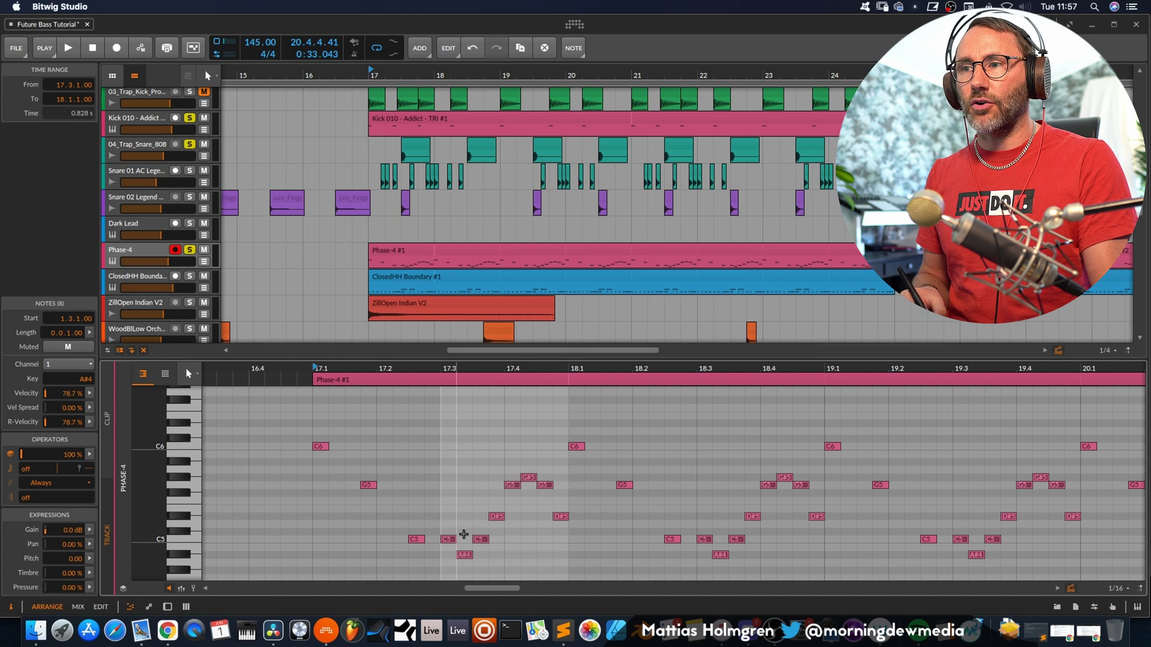
key("space")
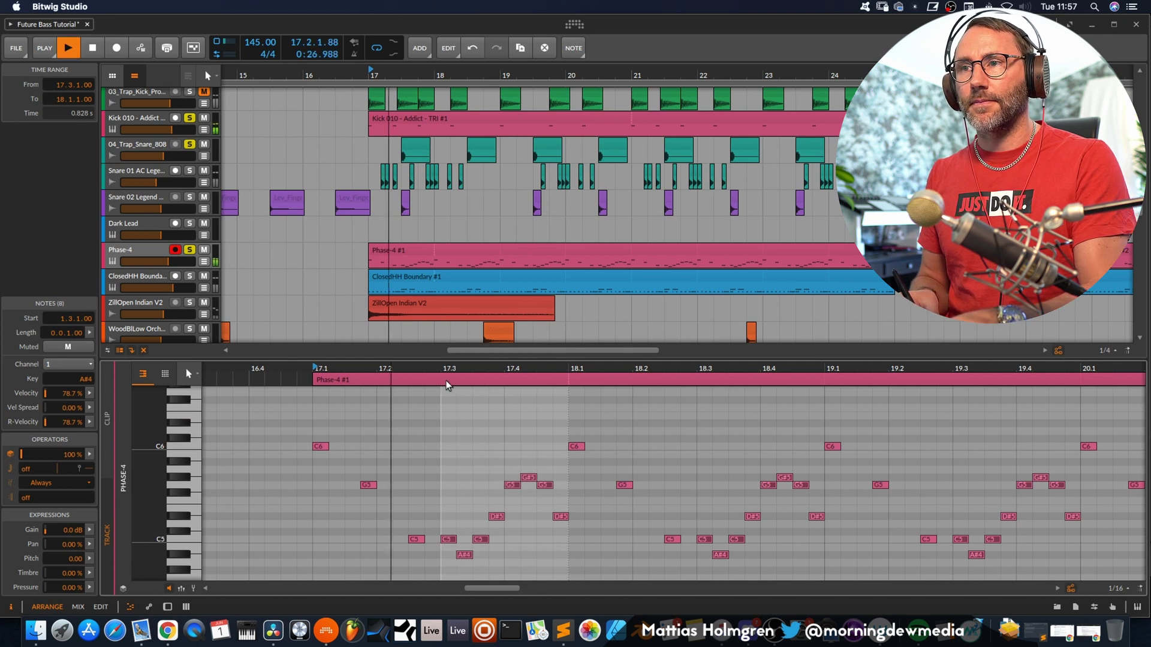
key("space")
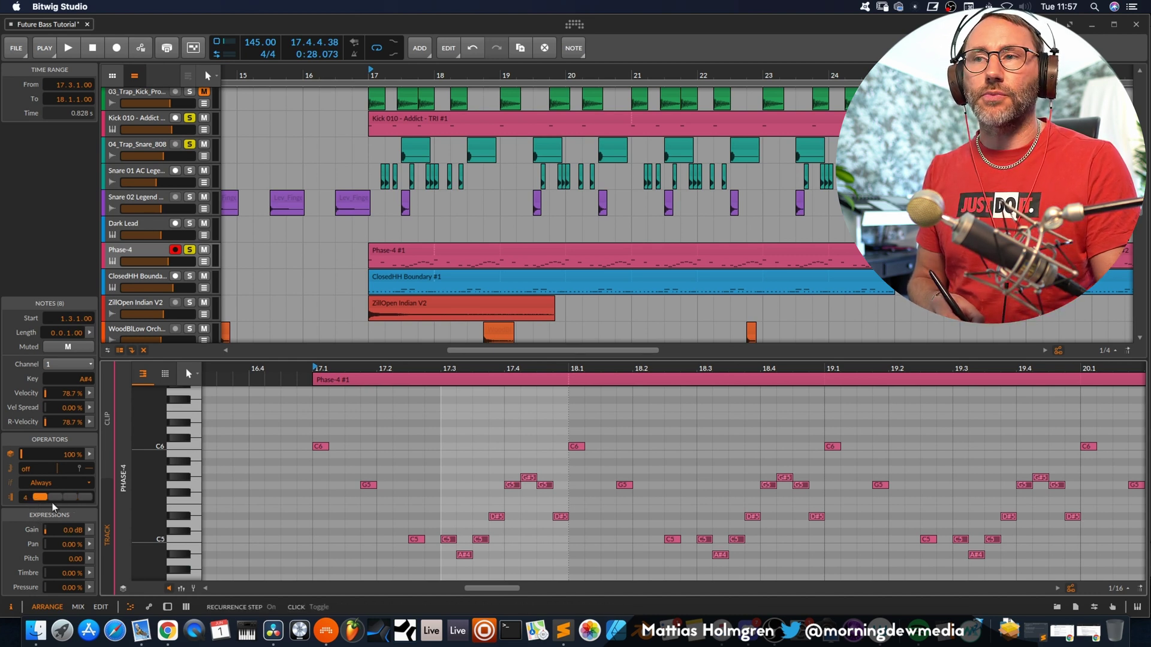
left_click_drag(620, 366, 765, 292)
left_click_drag(503, 366, 458, 535)
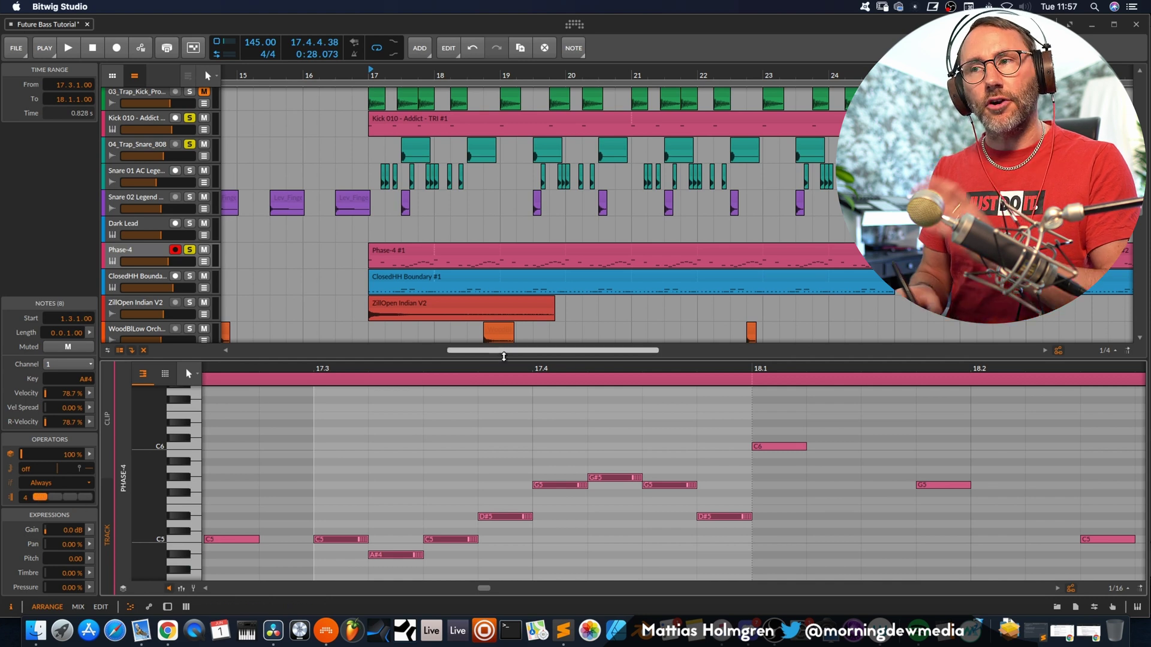
left_click_drag(420, 370, 419, 367)
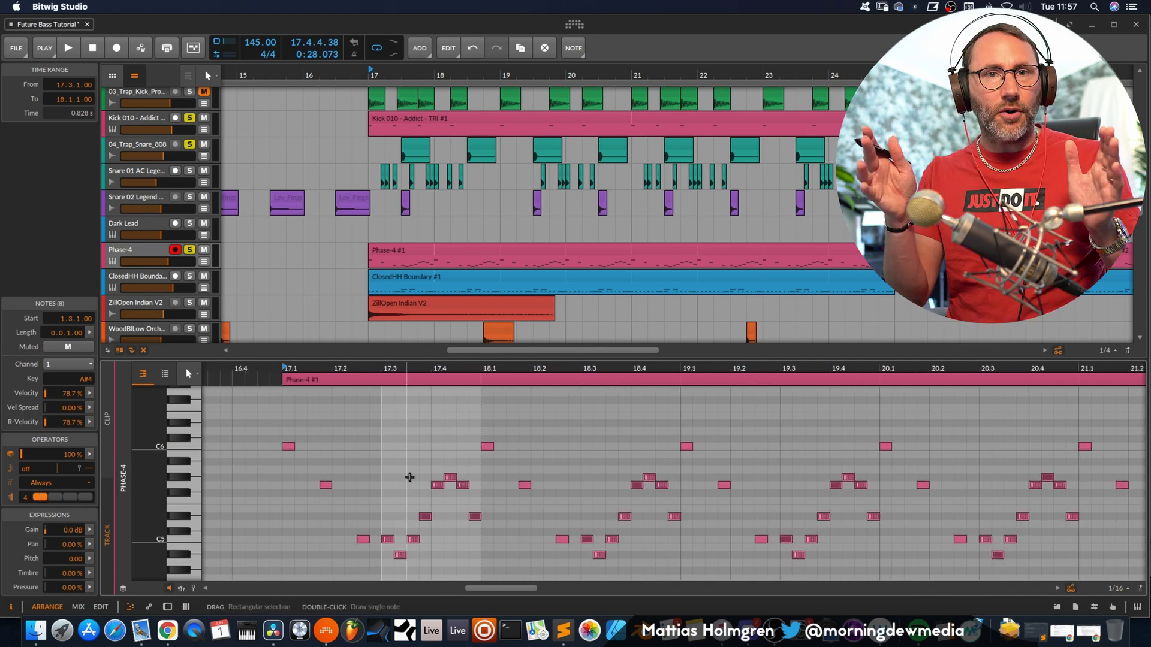
Play the looped Phase-4 melody across several bars to check the recurrence pattern
key("space")
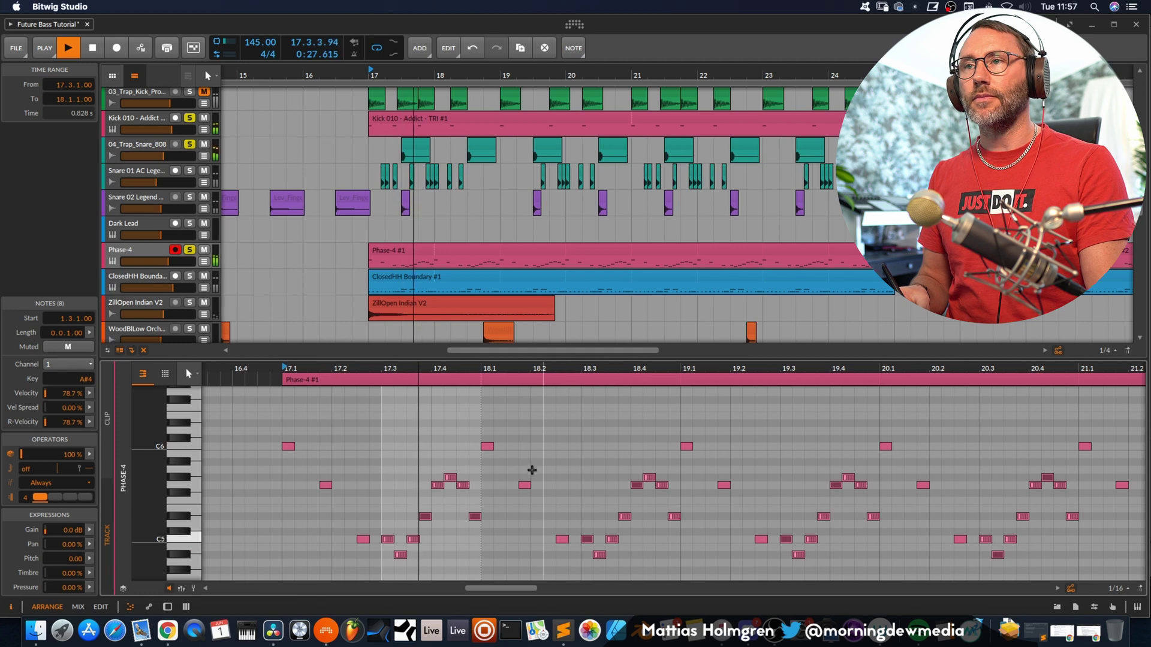
scroll(685, 368, "right", 1)
left_click_drag(685, 368, 585, 419)
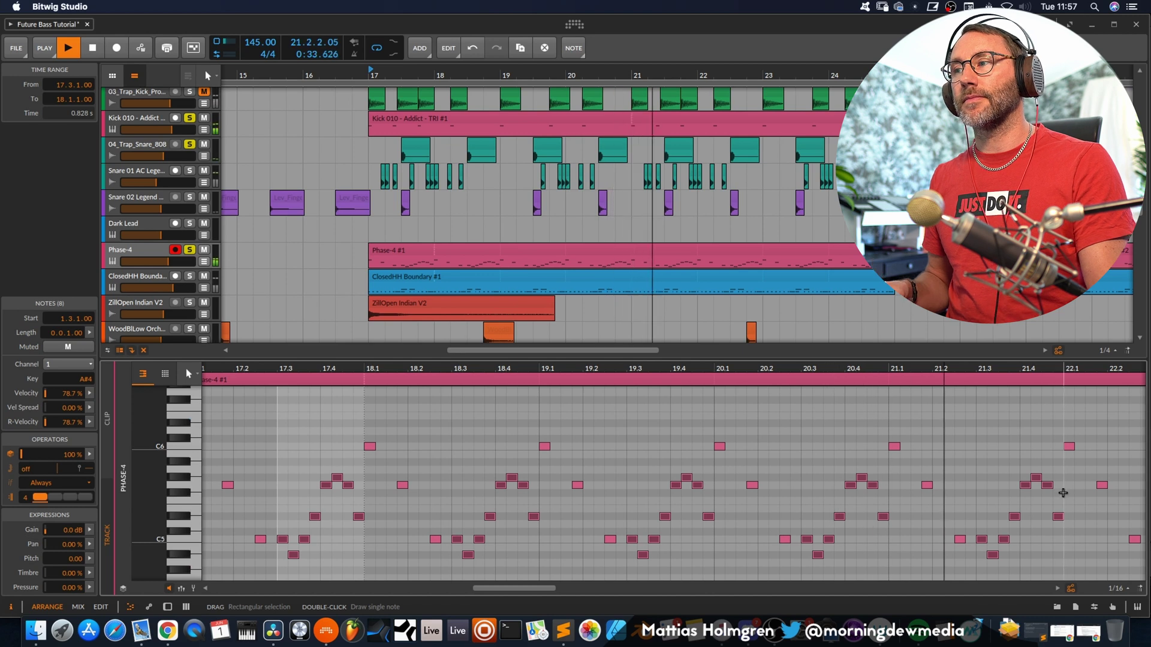
key("space")
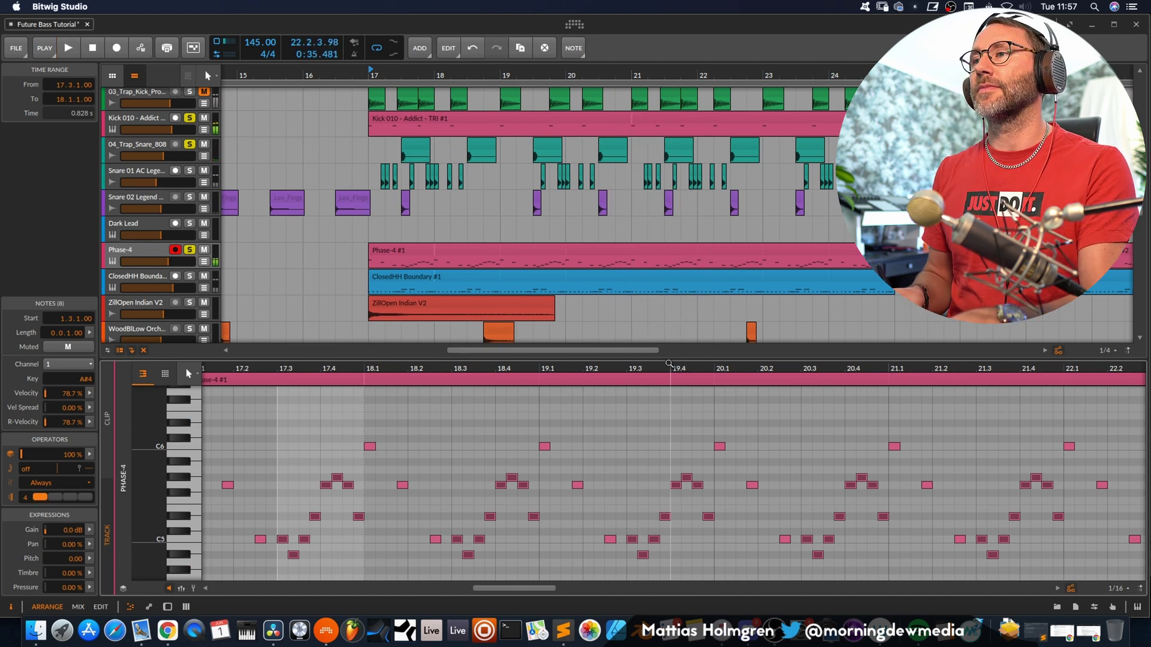
Activate the third recurrence cycle as well for the selected Phase-4 notes and play the melody
left_click_drag(678, 367, 94, 495)
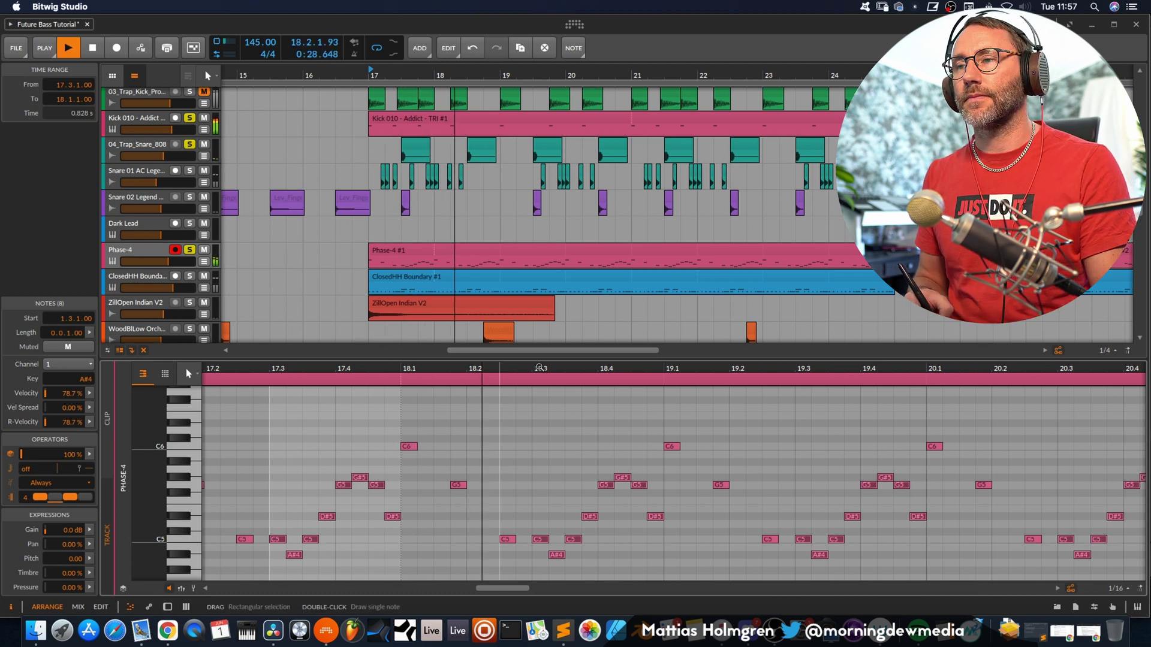
left_click_drag(539, 367, 527, 425)
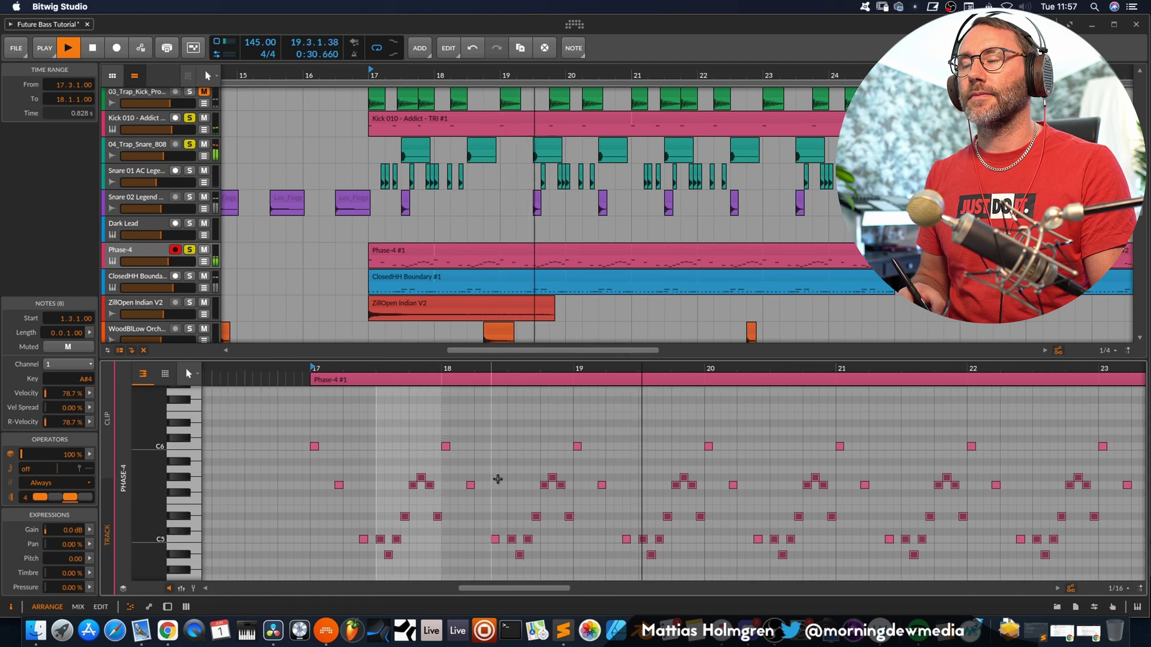
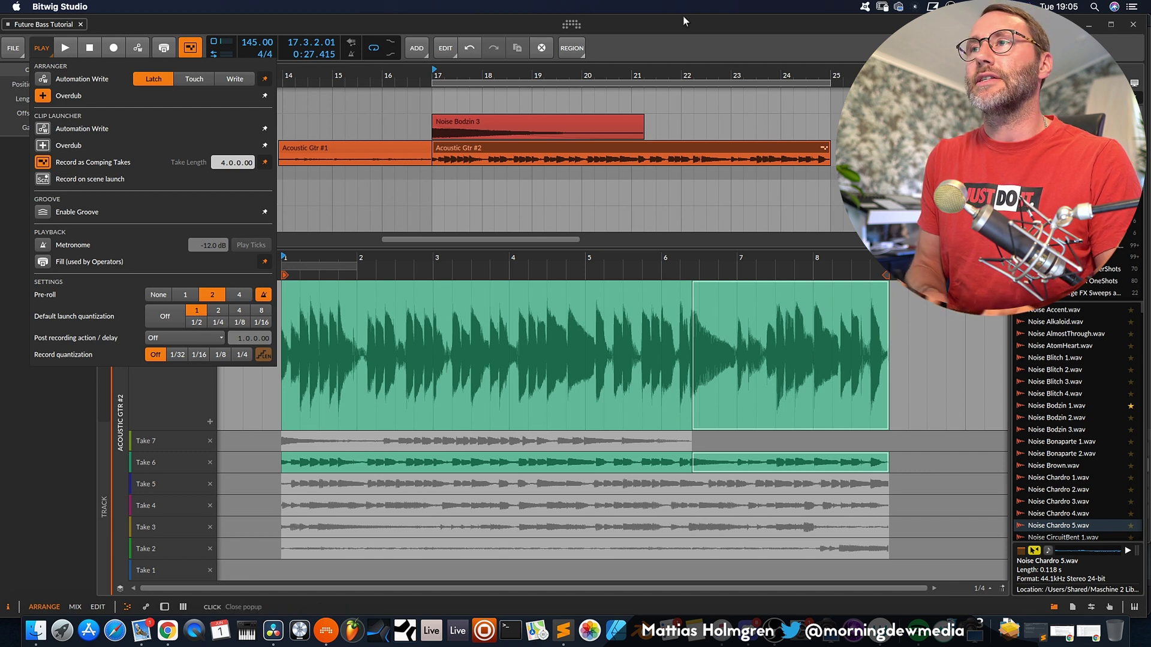
Close the playback settings, switch the whole Acoustic Gtr #2 comp through Takes 5, 6 and 4, and play it to compare them
left_click(700, 24)
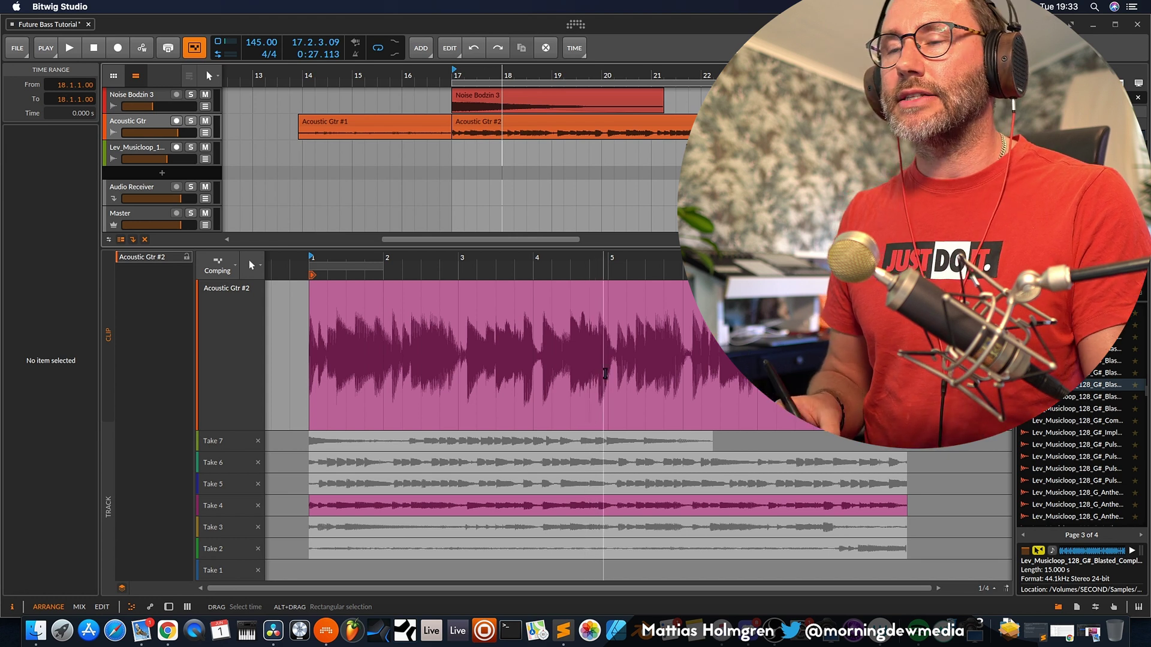
left_click(454, 483)
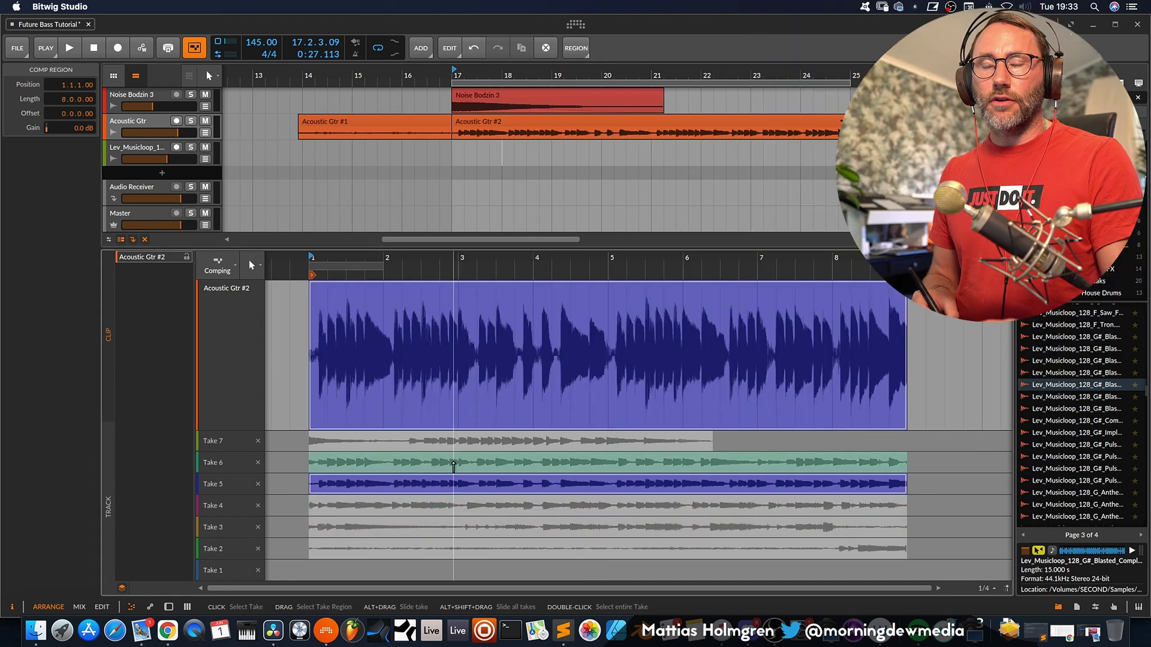
left_click(455, 464)
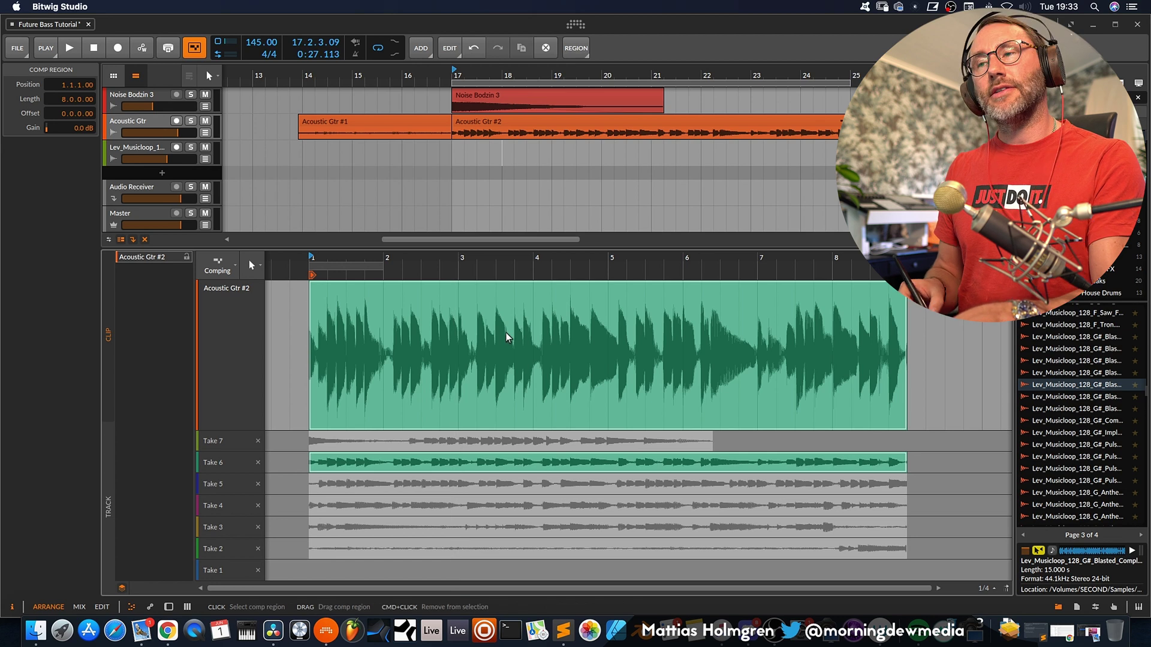
key("space")
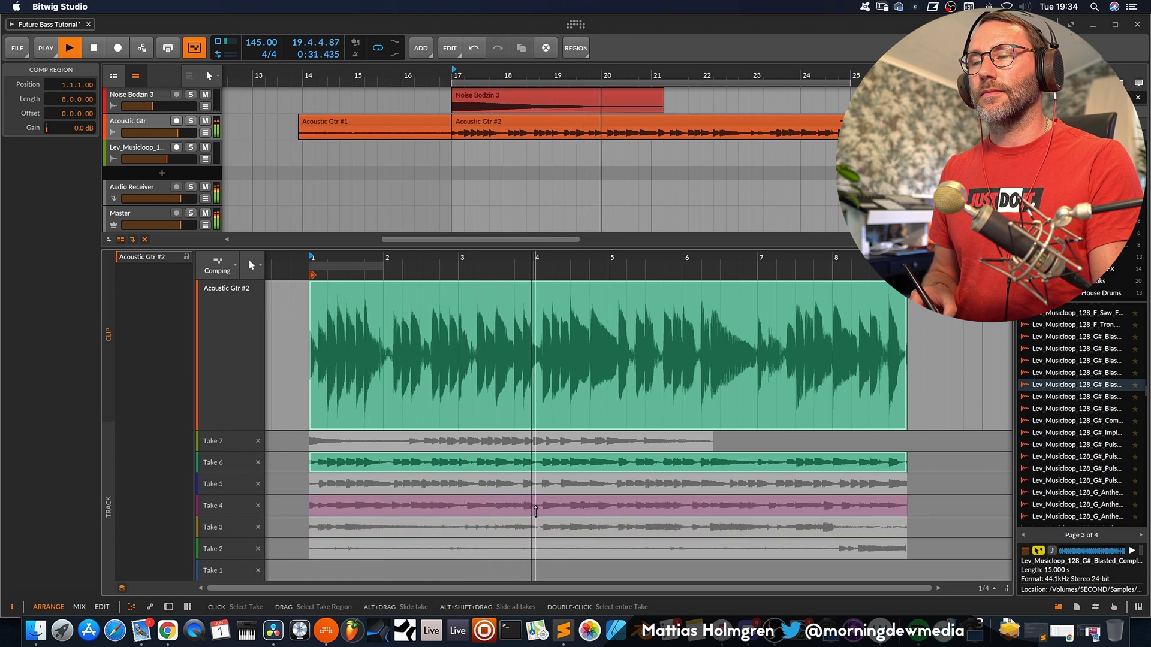
key("space")
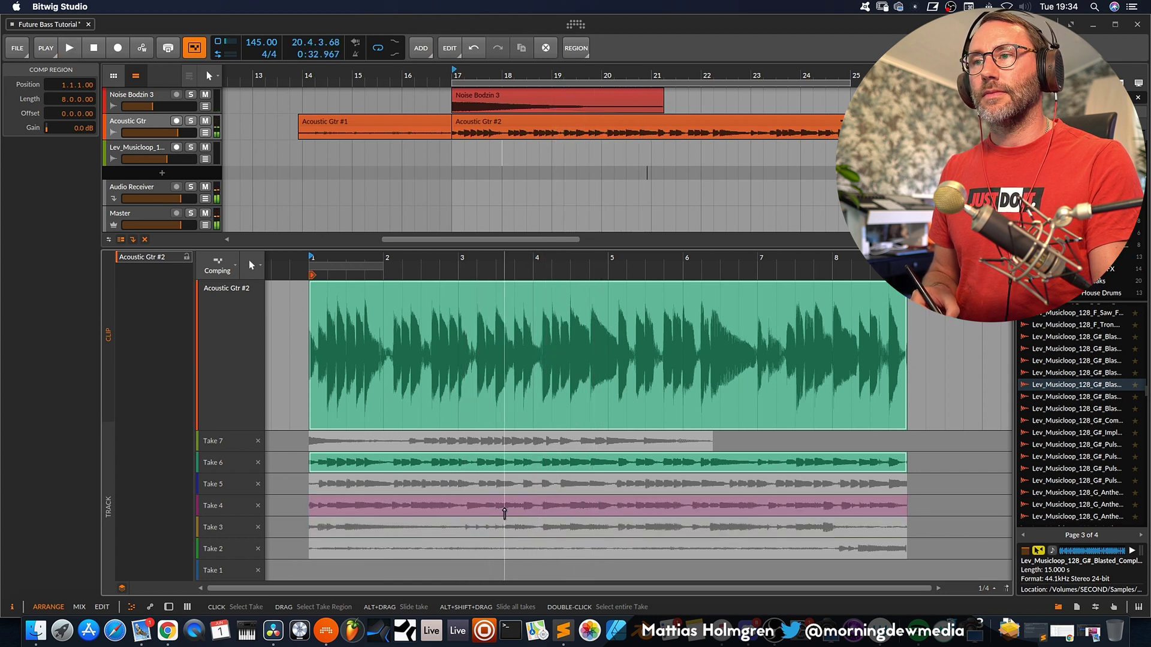
left_click(502, 511)
key("space")
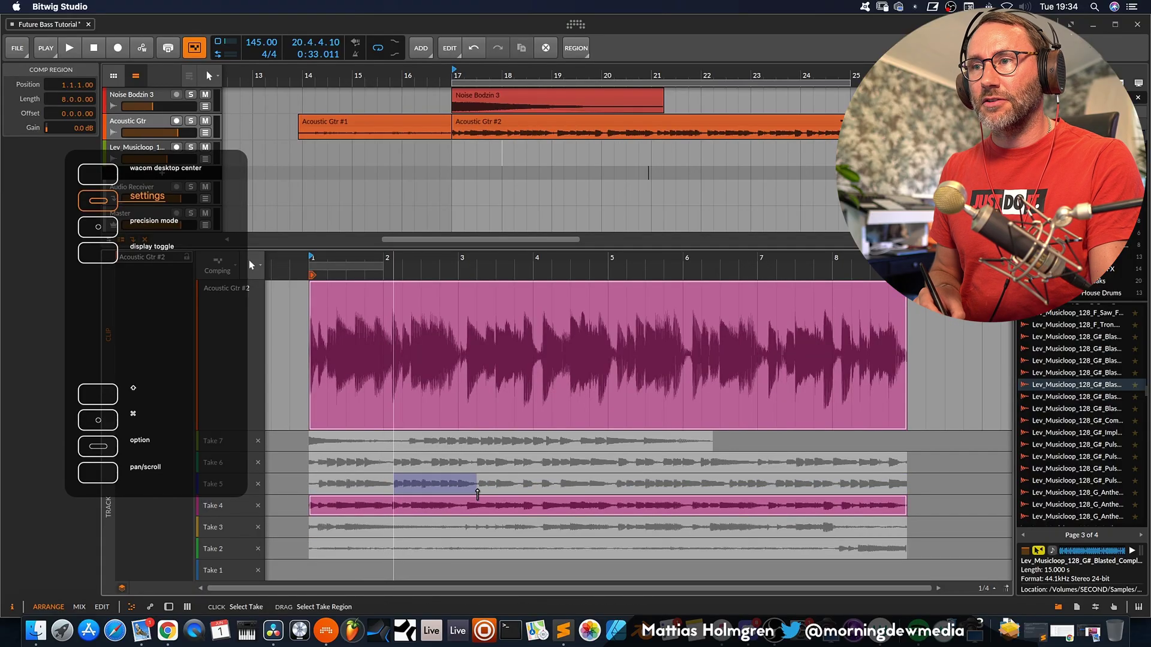
During playback, comp Take 5 into about bars 2 and 5, Take 6 into about bar 6, and Take 5 from about 7.2 to the end
left_click_drag(478, 491, 478, 492)
key("space")
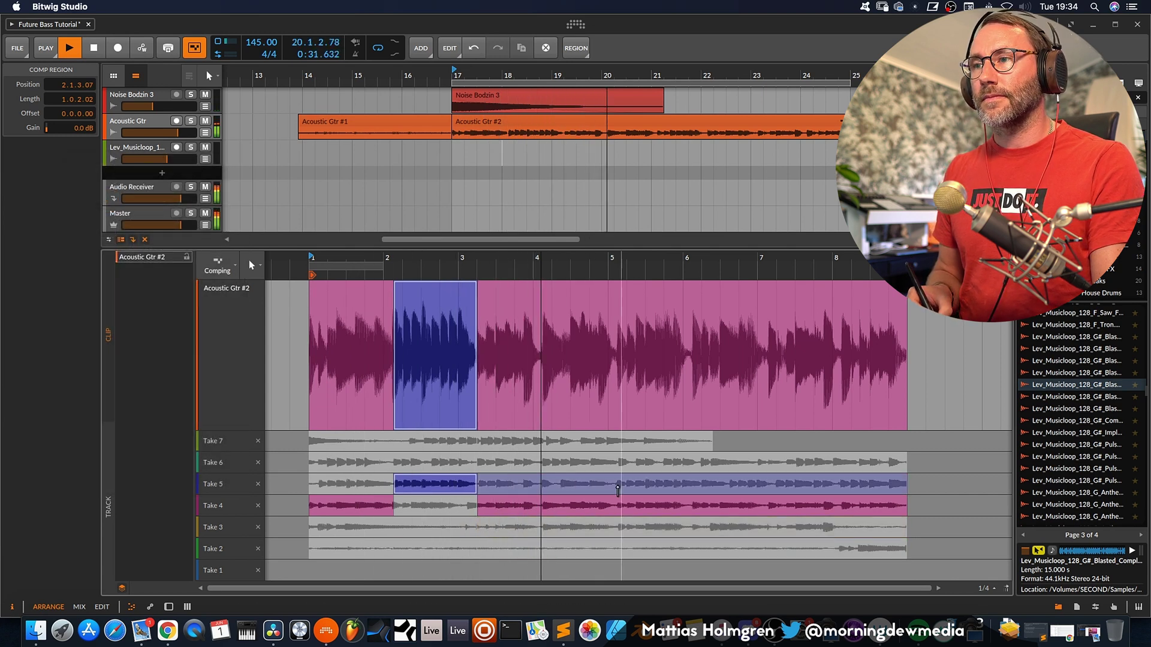
left_click_drag(614, 484, 785, 464)
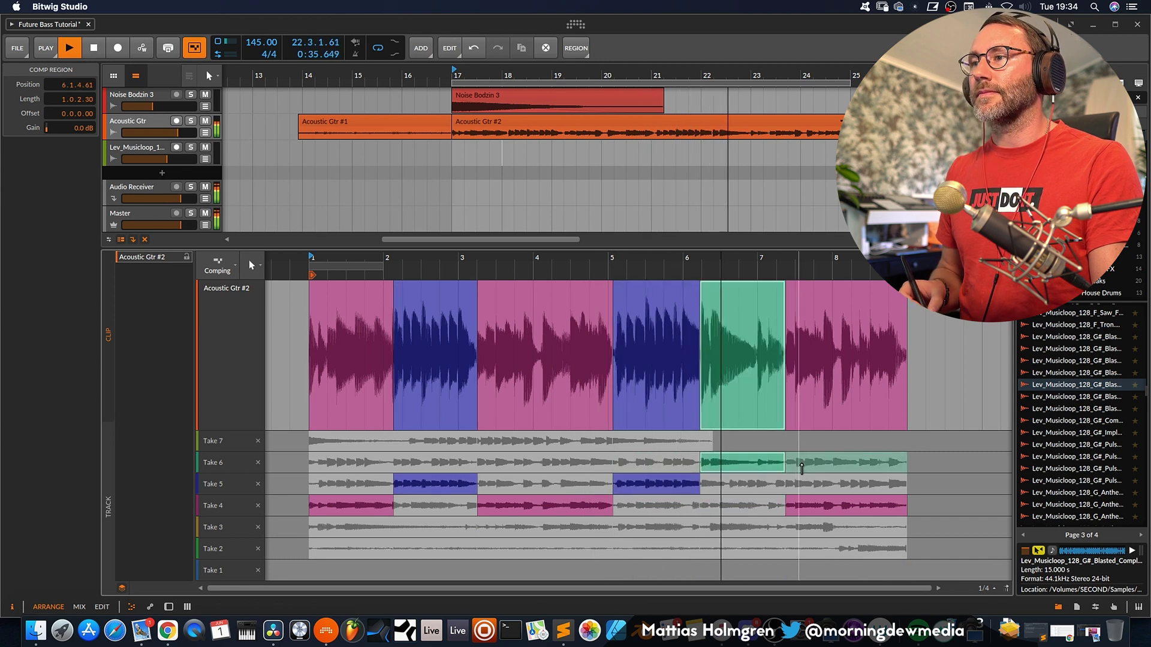
left_click(827, 484)
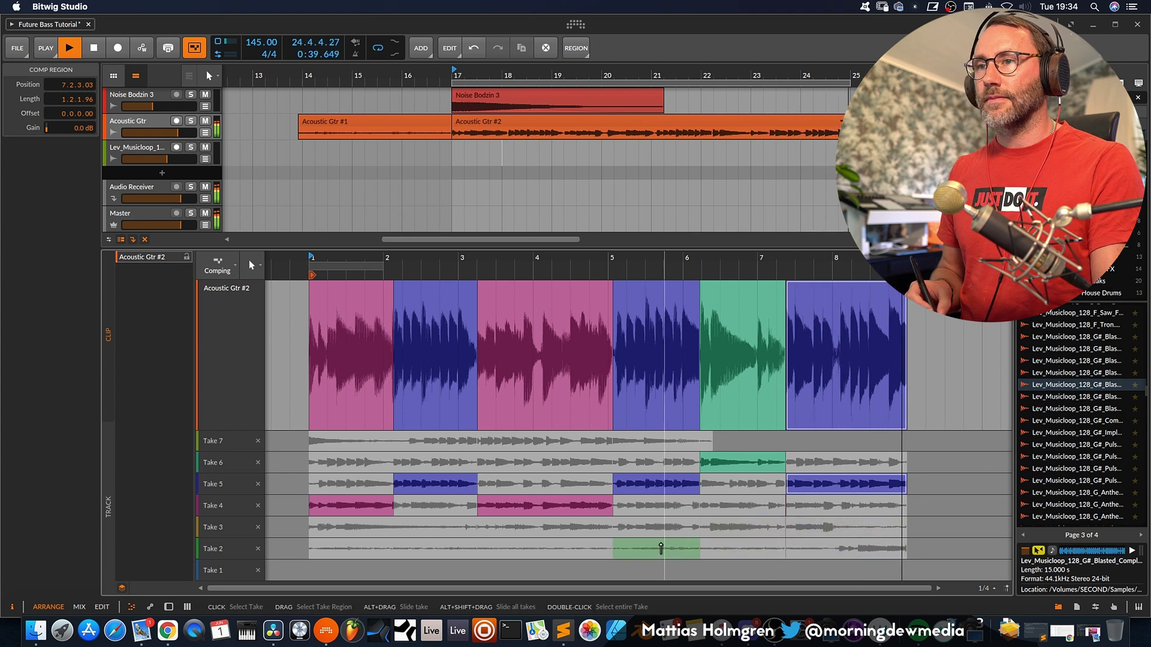
Refine the guitar comp with Take 6 late in bar 2, Take 5 from about 4.2, Take 4 in bar 6 and Take 6 at the end
left_click_drag(432, 463, 474, 463)
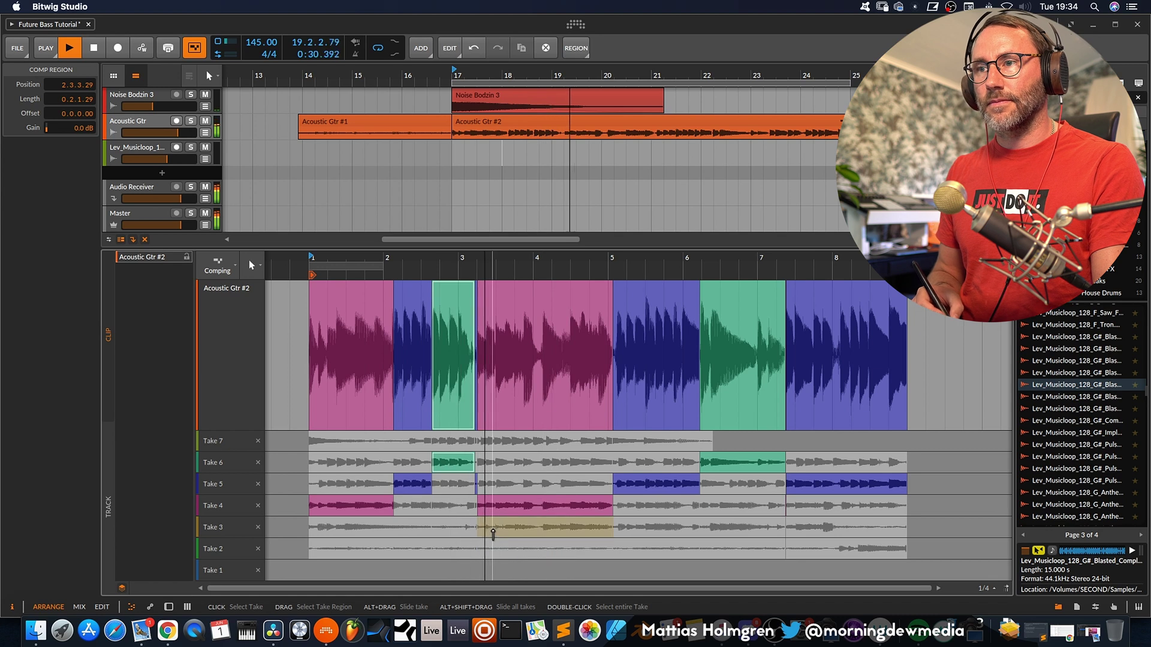
left_click_drag(557, 485, 790, 502)
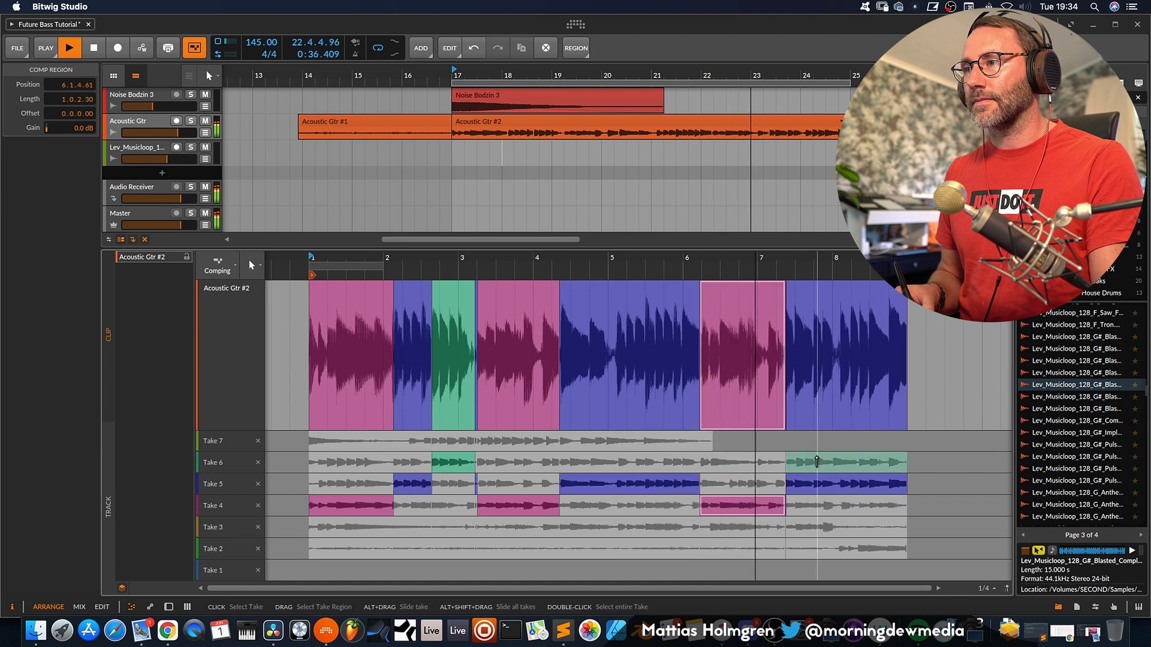
left_click(845, 462)
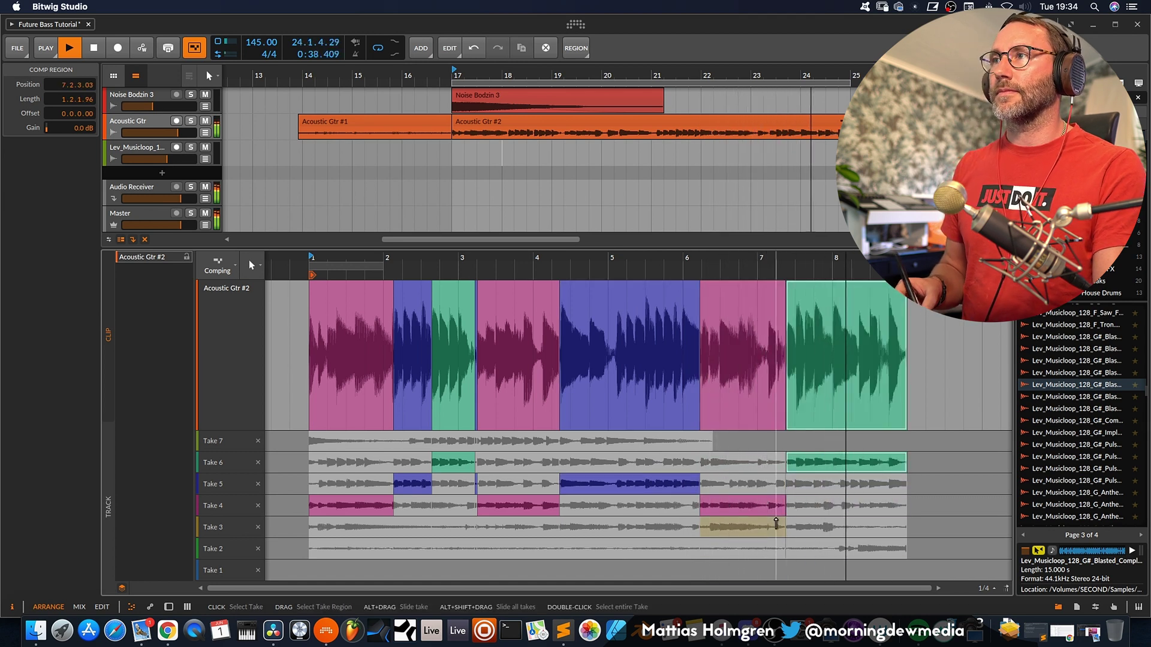
key("space")
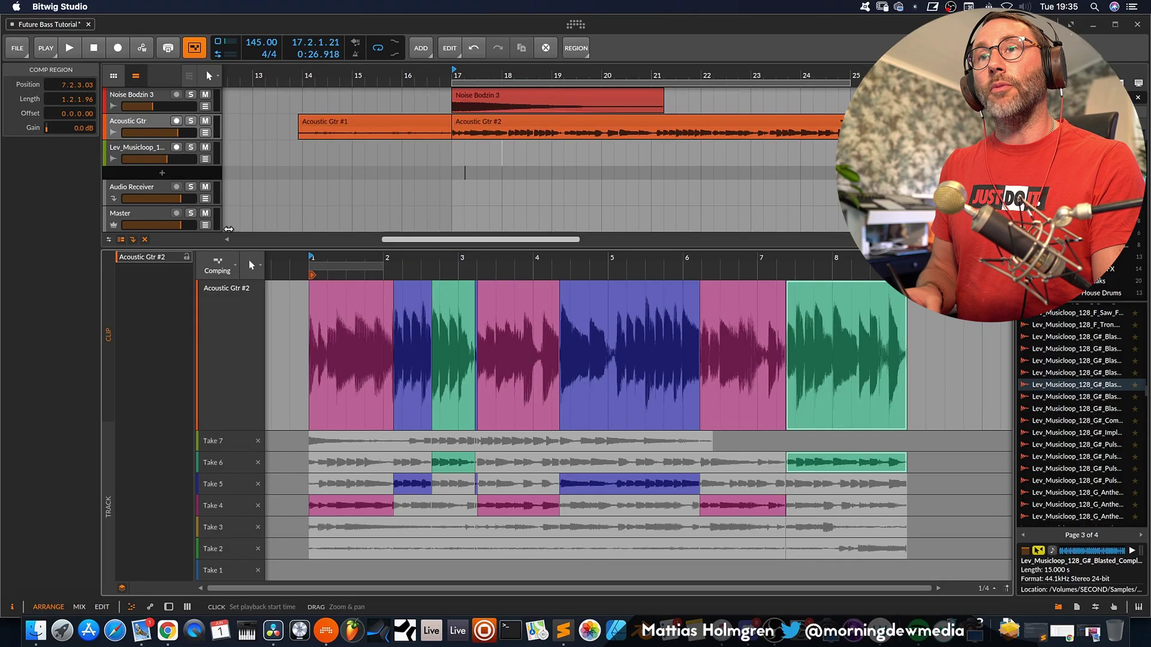
Place the Lev_Musicloop_128_G#_Blasted_Complextro_SC sample at bar 17 on the Lev_Musicloop track and play that track soloed
left_click(142, 151)
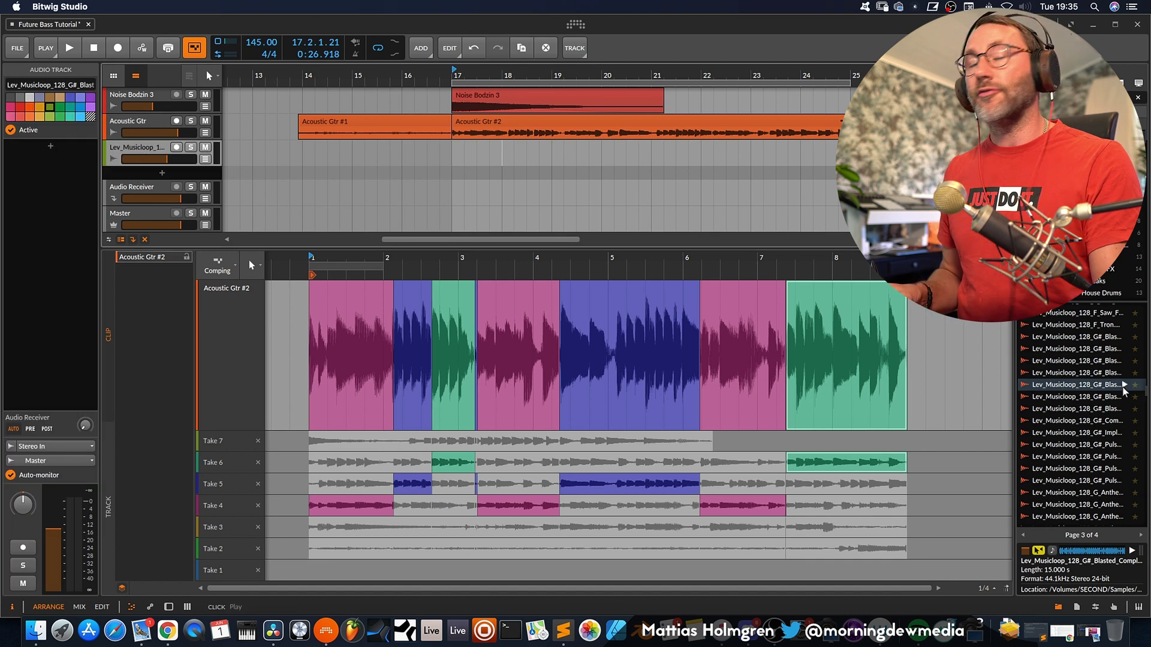
left_click_drag(1079, 389, 461, 154)
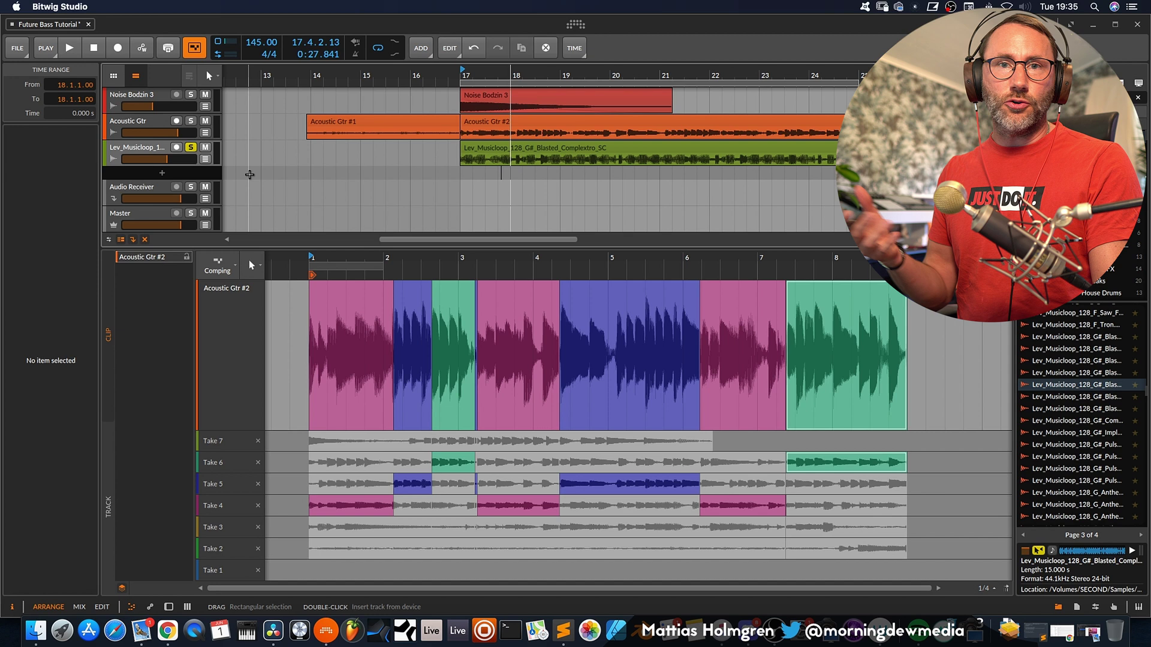
key("space")
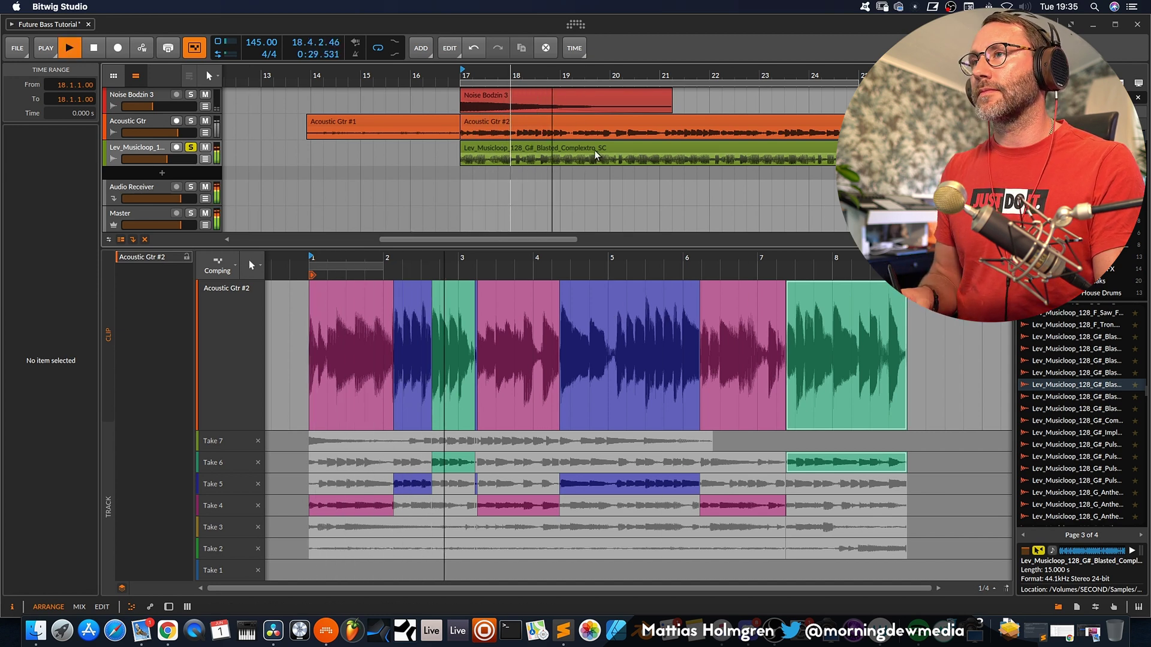
key("space")
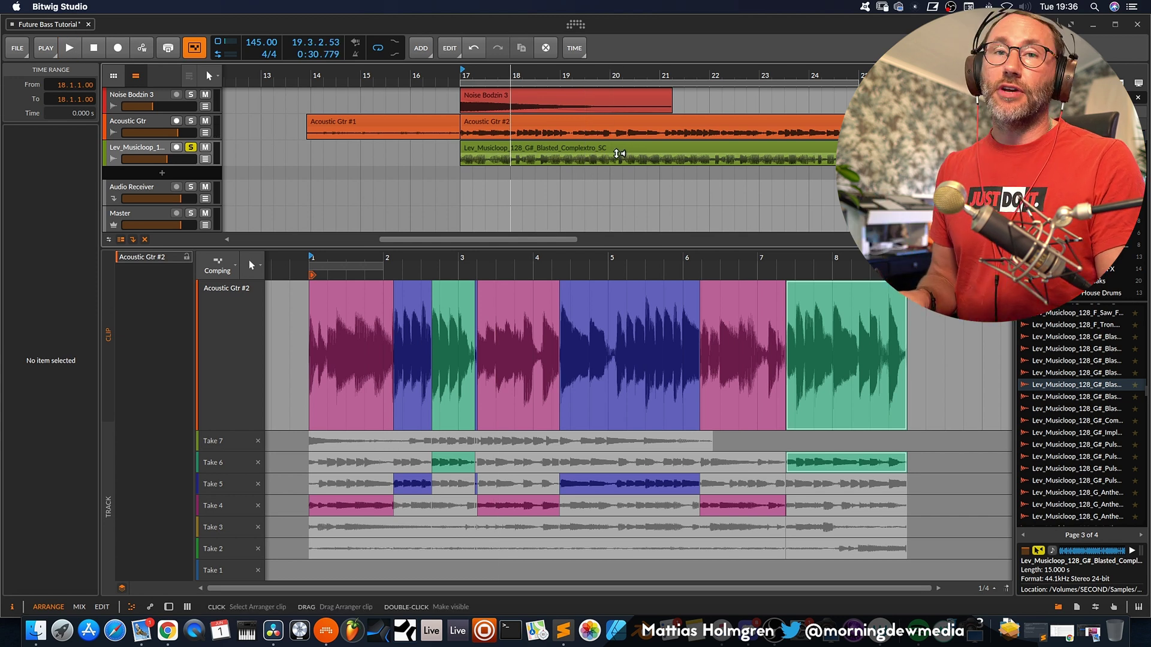
Fold the Lev_Musicloop clip into 4 takes, each 2.0.0.00 long
left_click(627, 146)
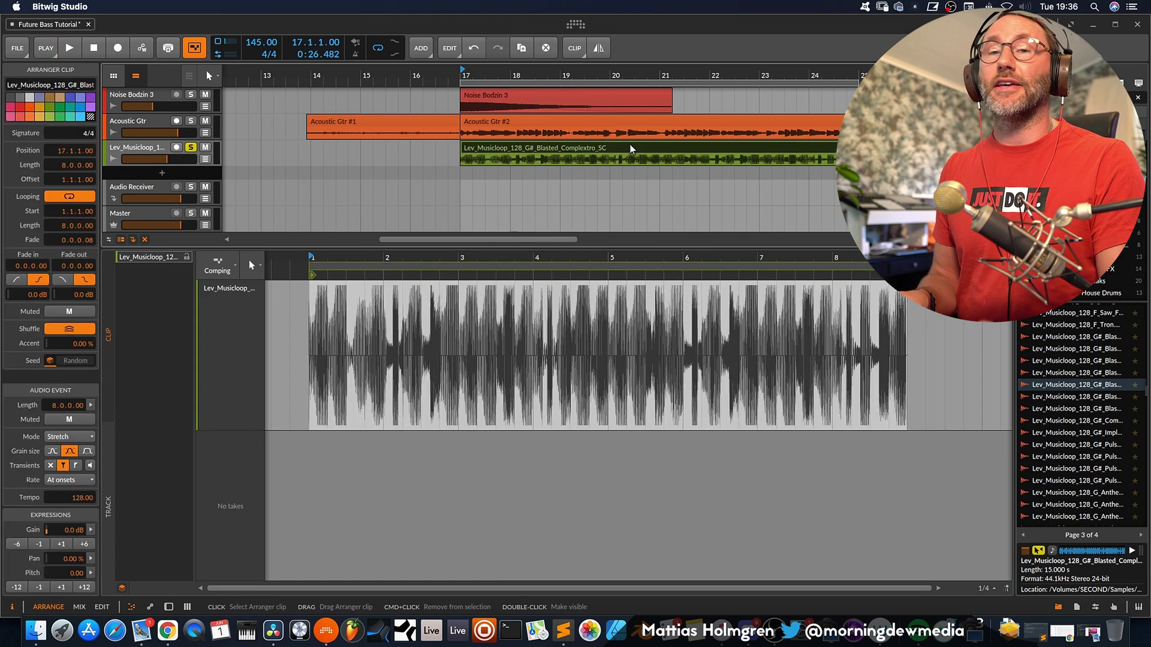
right_click(630, 152)
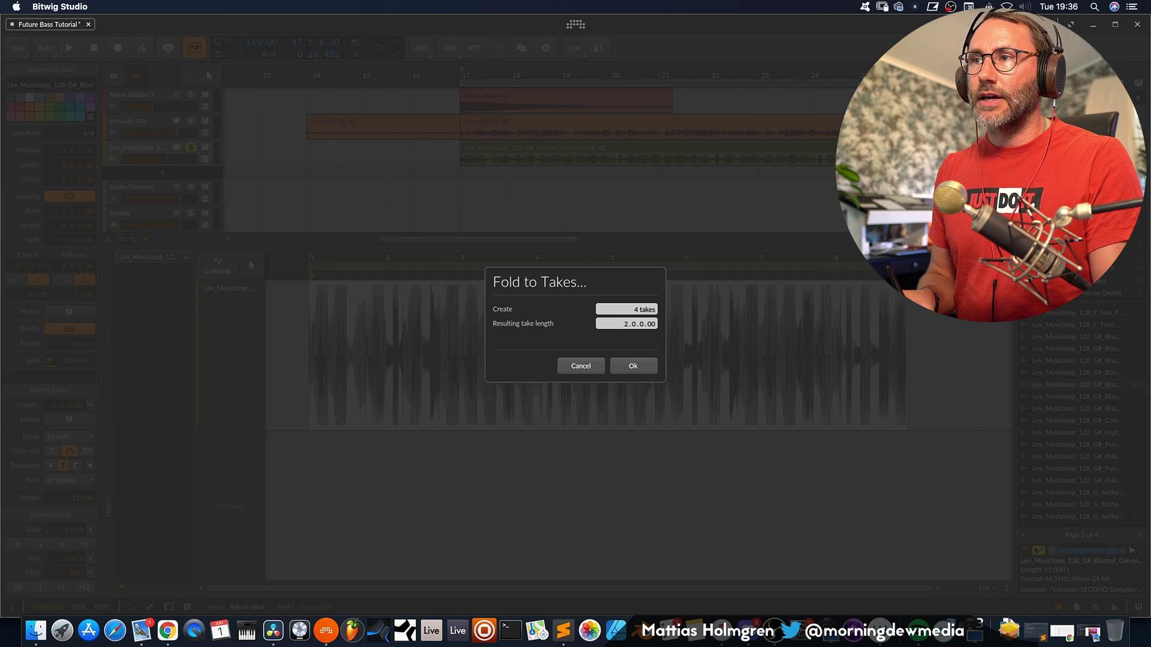
left_click(630, 364)
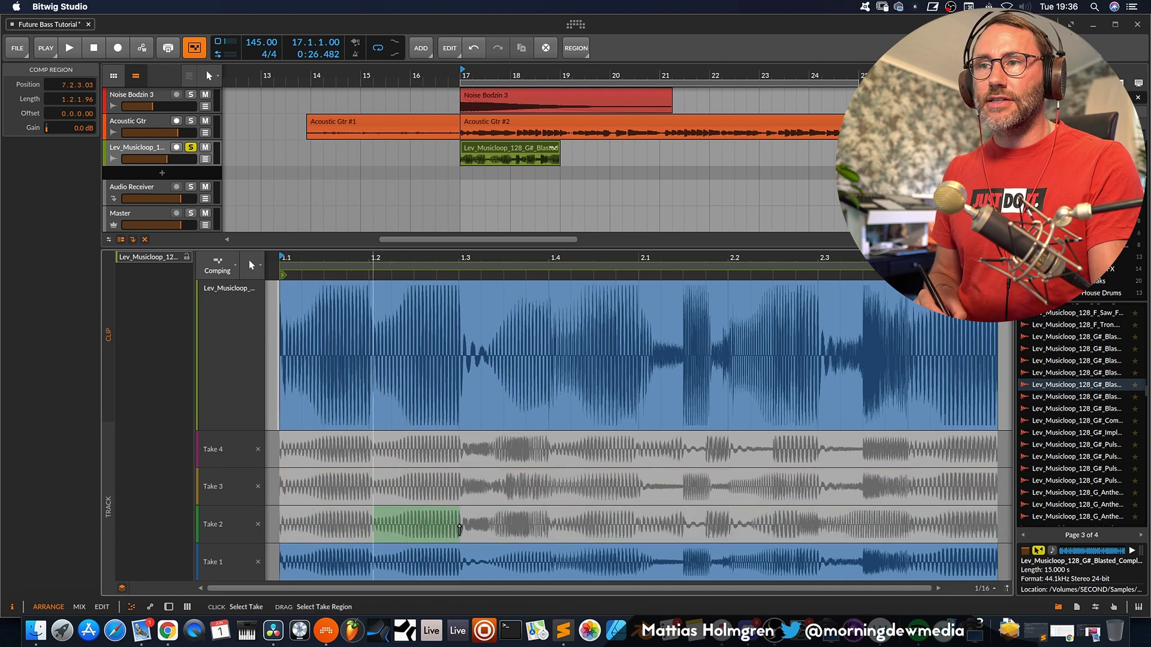
Comp Take 2 across beat 1.2 of the folded loop, and Takes 3 and 4 across beat 1.3, auditioning the result
left_click_drag(459, 529, 459, 529)
key("space")
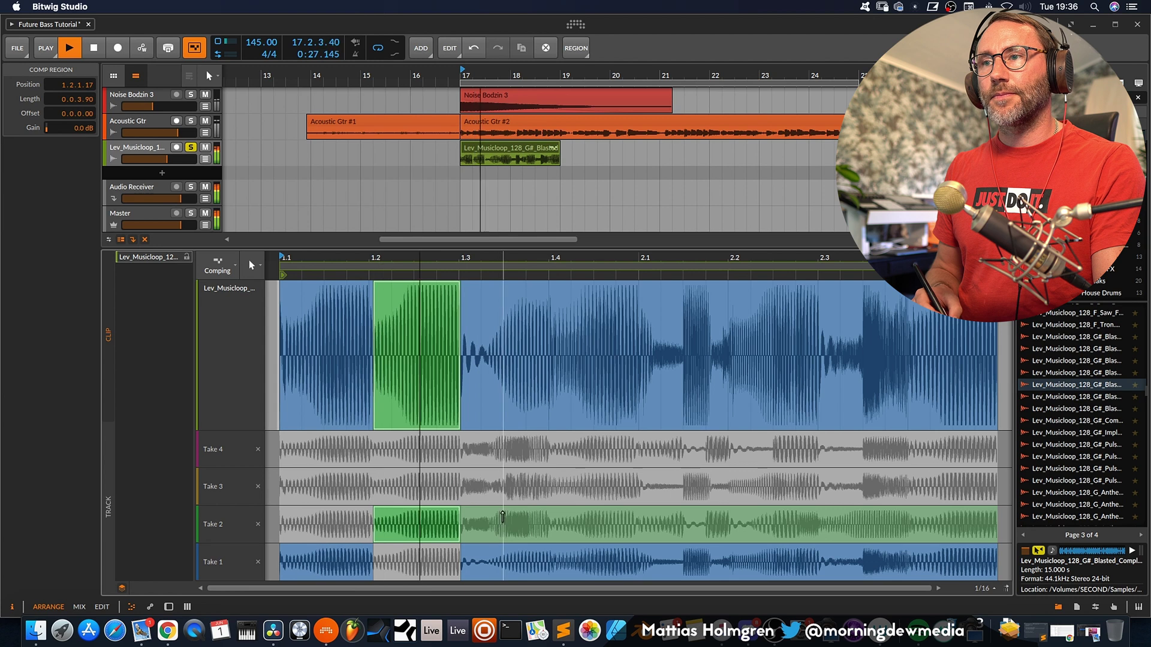
key("space")
left_click_drag(499, 493, 497, 493)
left_click_drag(497, 449, 550, 450)
Comp Take 3 into the first half of beat 1.4 and Take 4 into the first half of beat 2.1, playing the loop to check
key("space")
key("space")
mouse_move(585, 487)
left_mouse_down()
mouse_move(550, 489)
mouse_move(593, 493)
left_mouse_up()
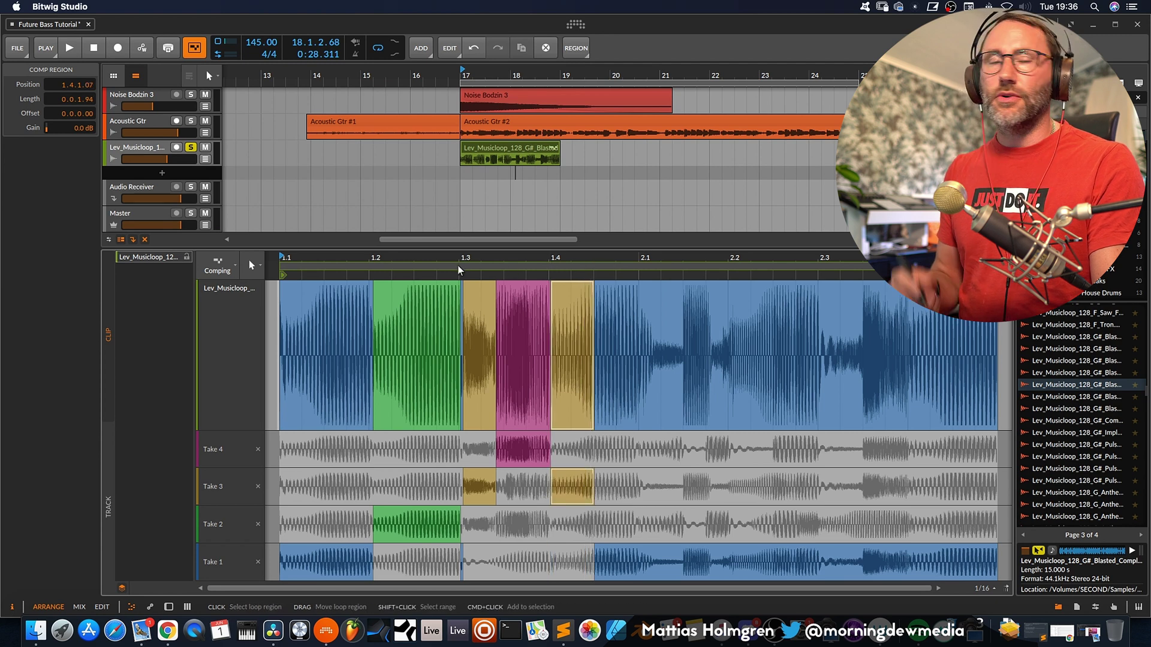
key("space")
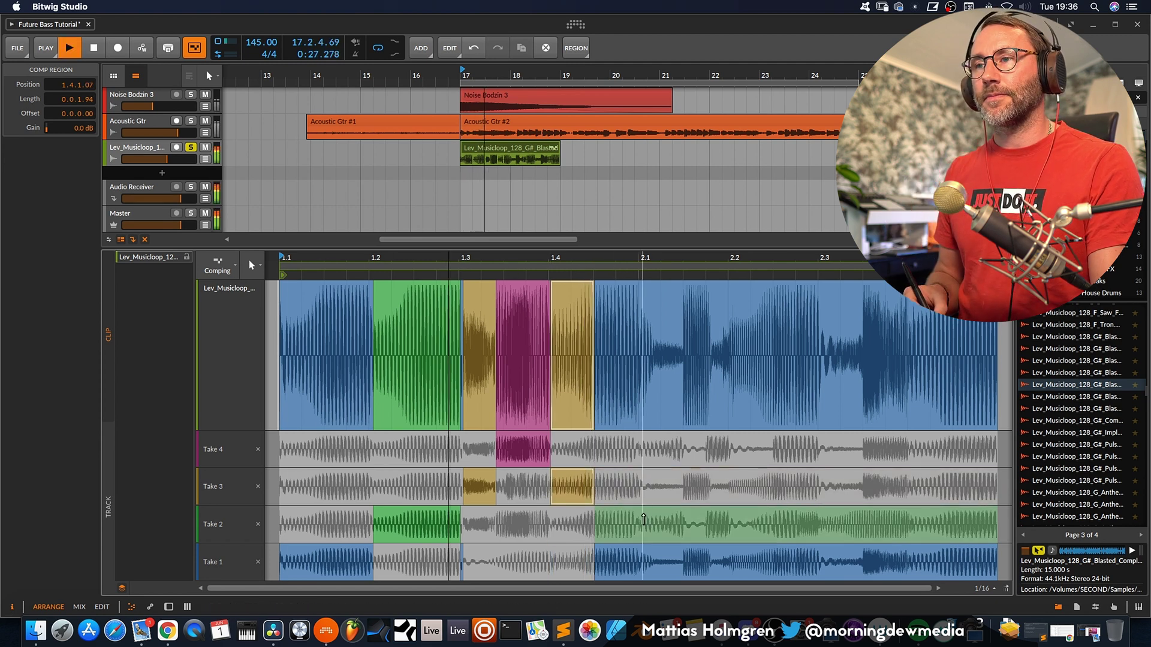
left_click_drag(641, 450, 686, 451)
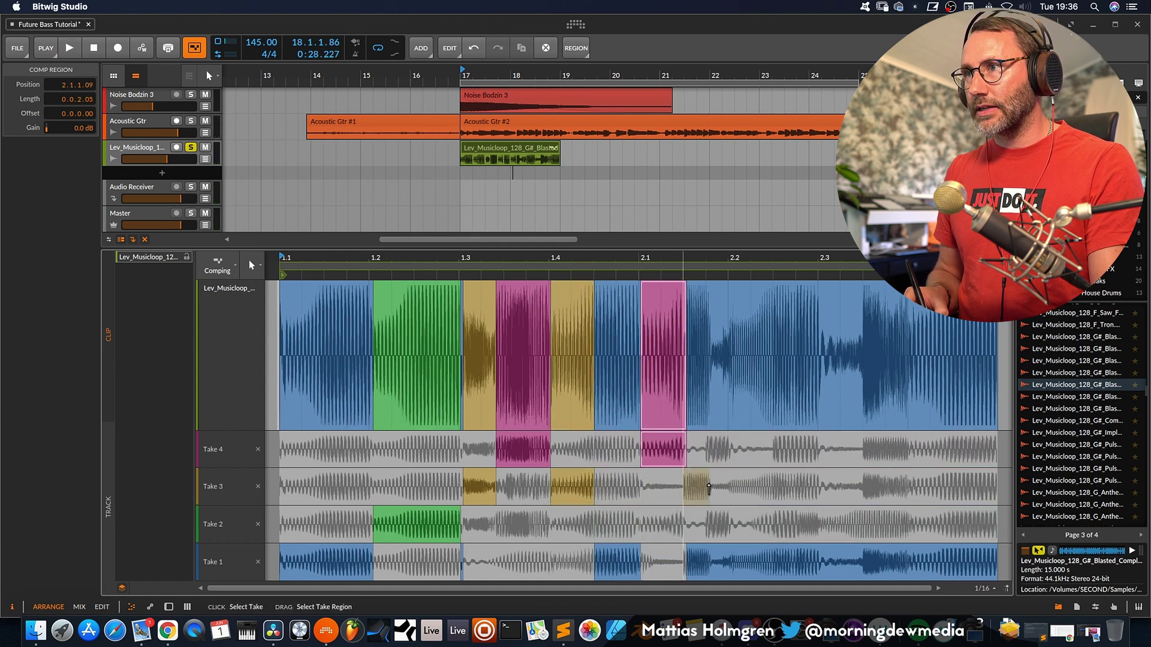
Comp Take 3 into the third quarter of beat 2.1 and Take 2 from there to beat 2.3, auditioning the result
left_click_drag(708, 489, 708, 489)
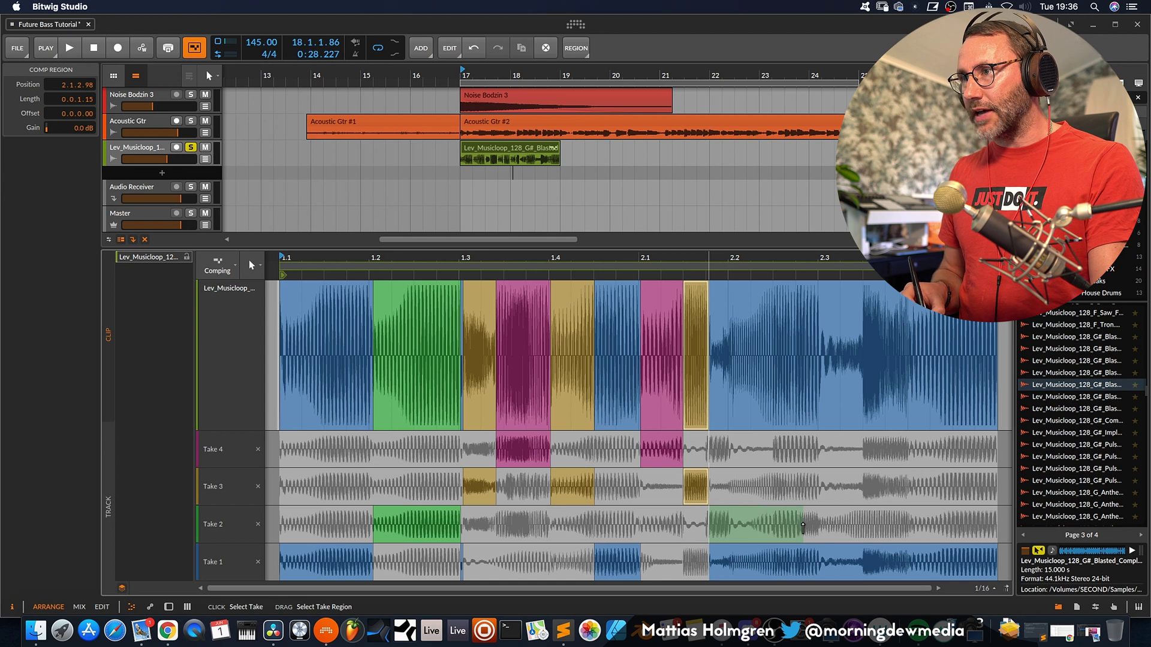
left_click_drag(819, 525, 819, 525)
key("space")
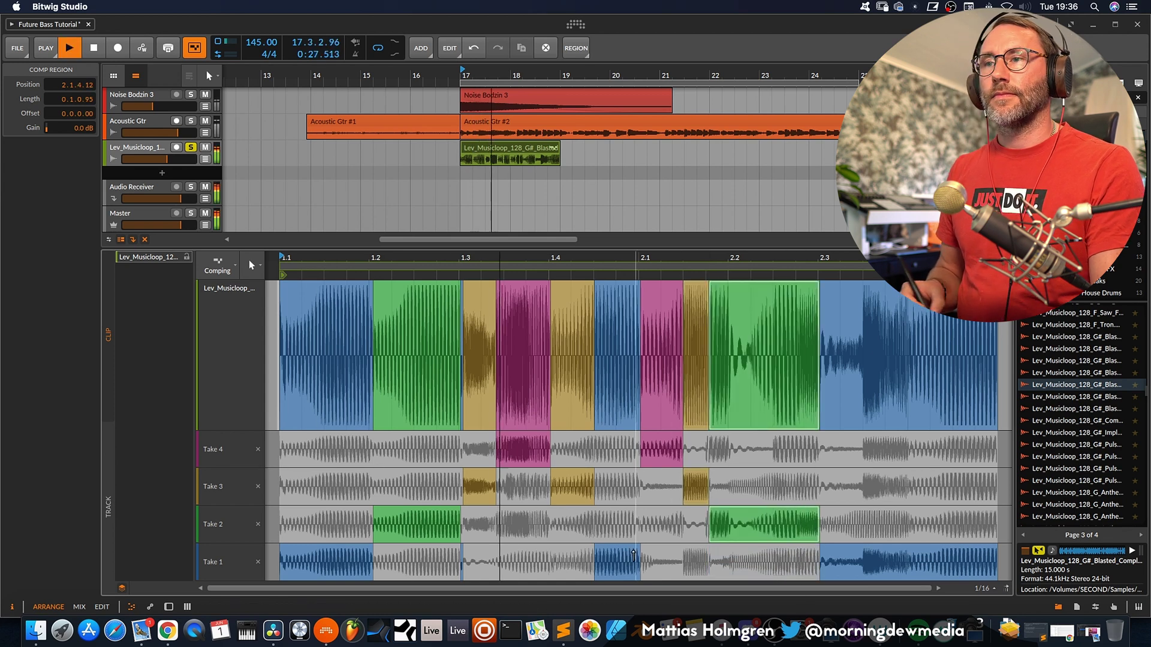
key("space")
Comp Take 4 from beat 2.3 to the loop's end, and play the clip looped out to bar 21
left_click_drag(822, 449, 995, 444)
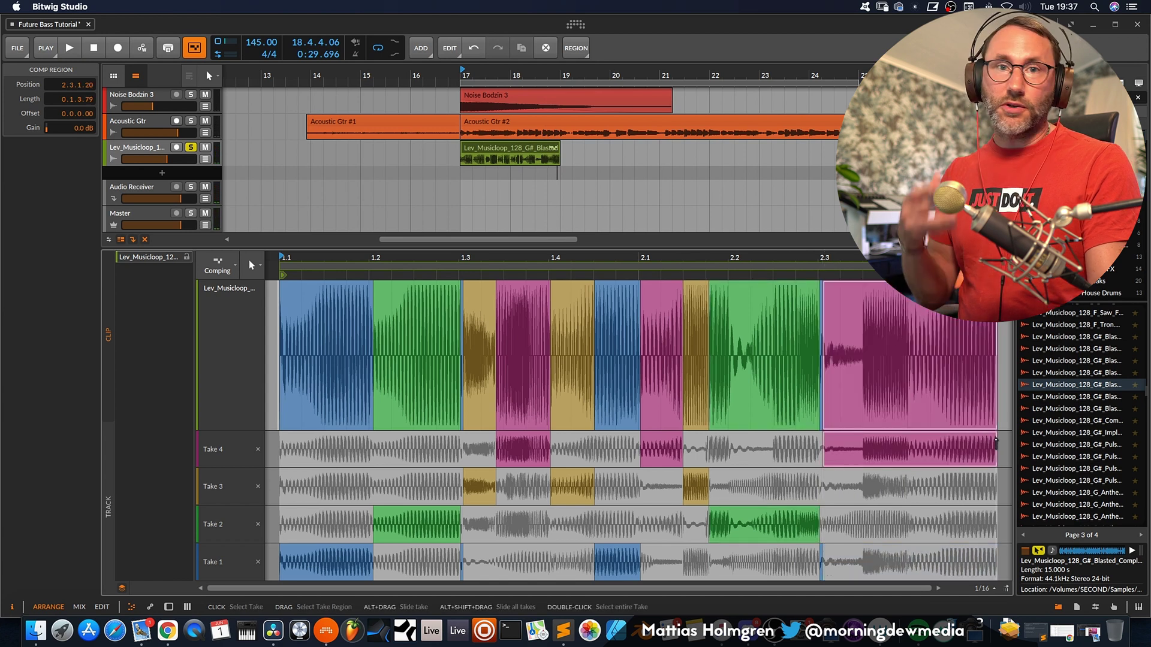
key("space")
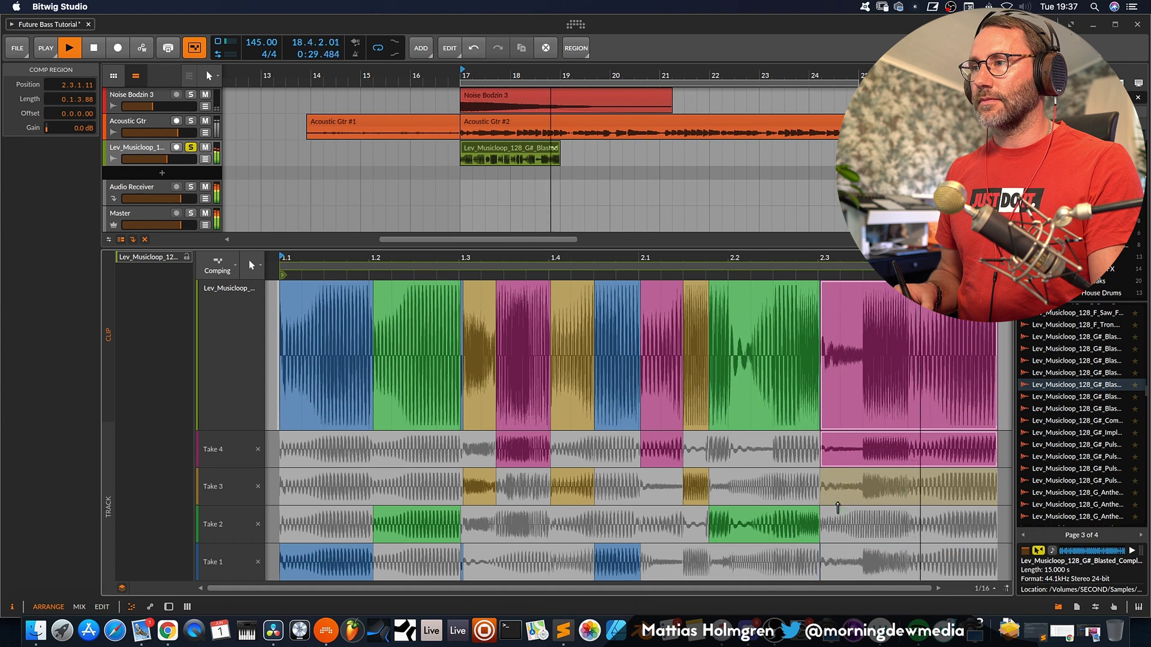
key("super+z")
key("space")
key("space")
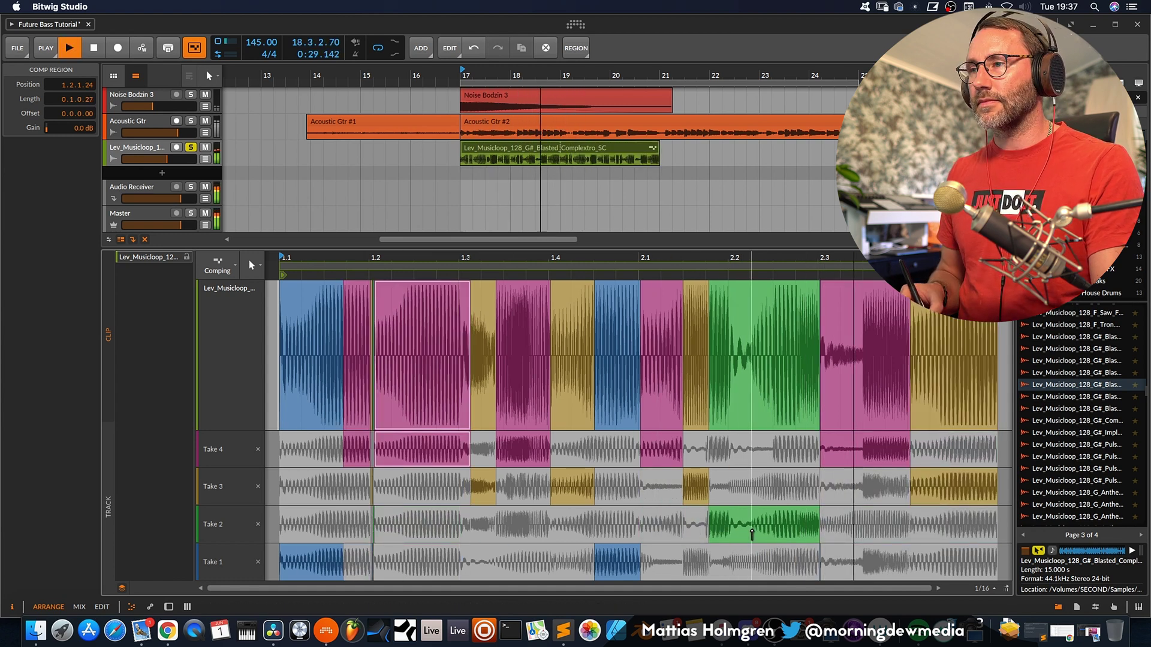
During playback, comp Take 3 from mid-beat 2.1 to just before 2.3 and across the region from 2.3 to the end
left_click_drag(685, 486, 808, 487)
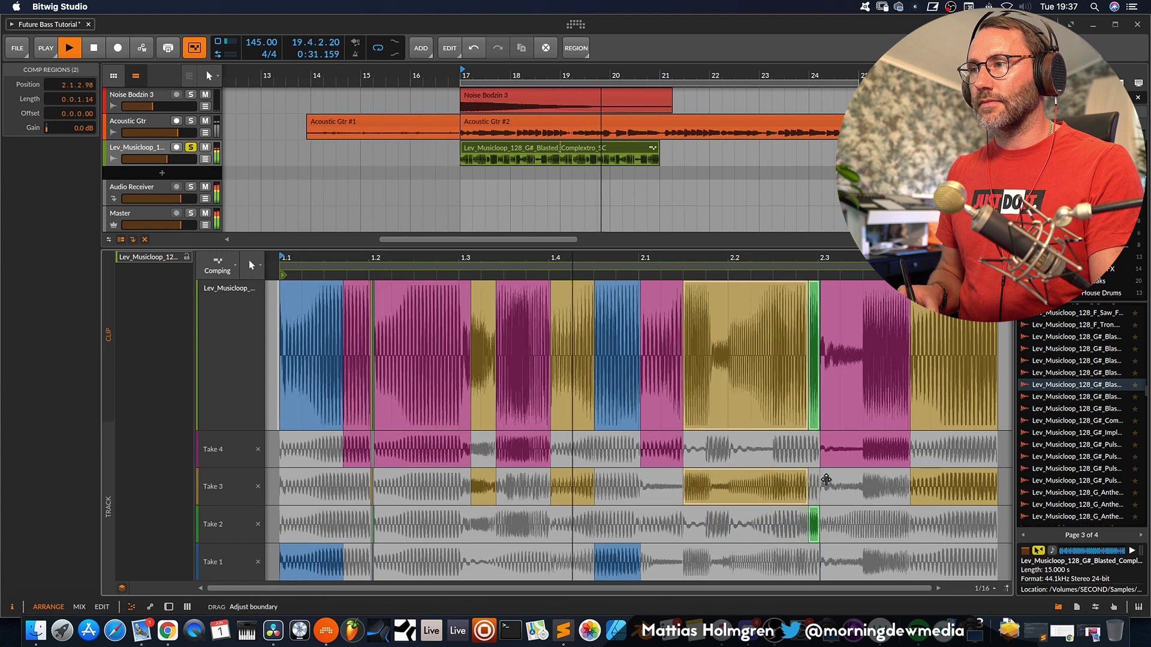
left_click(826, 479)
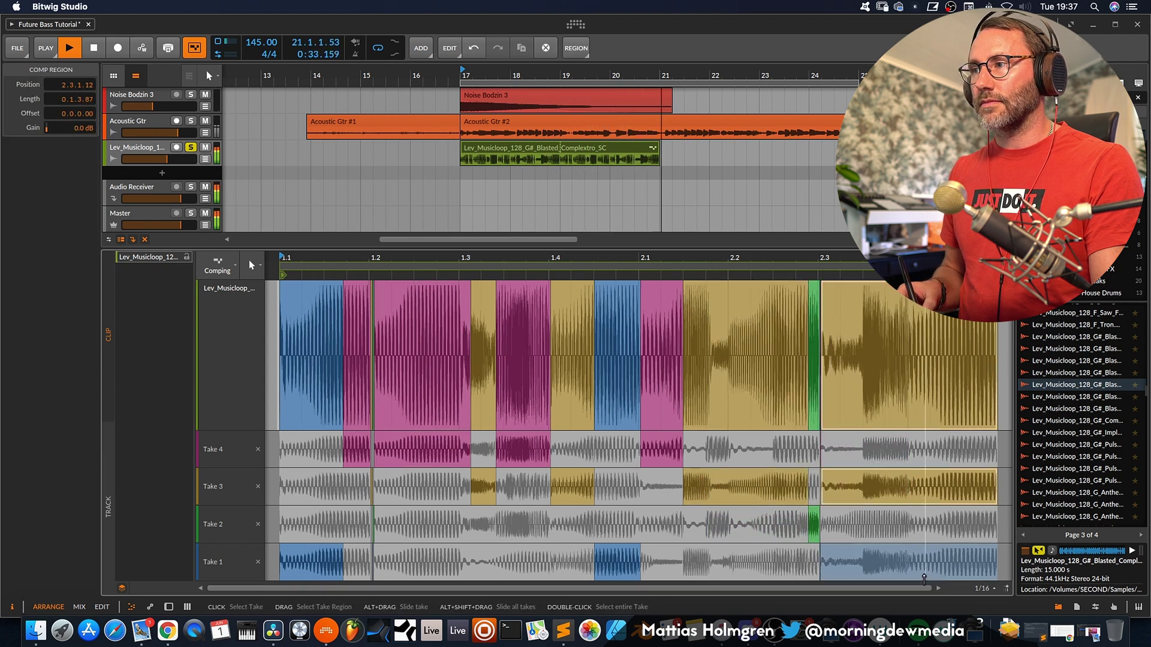
key("space")
left_click(847, 536)
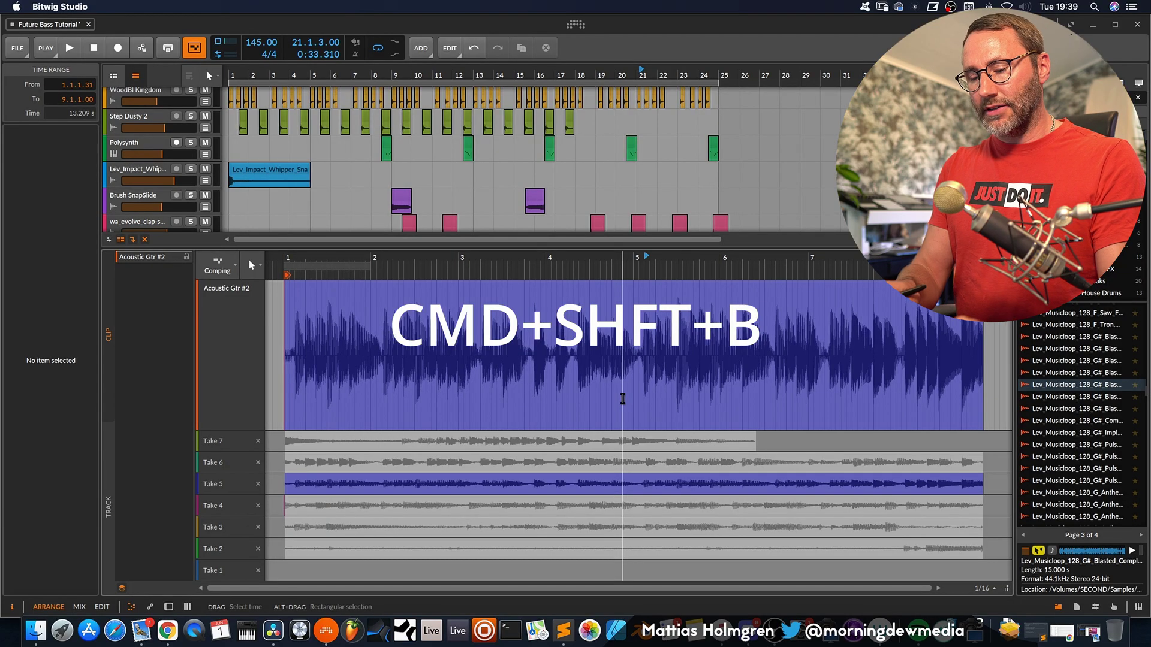
Open the audio export settings and review the WAVE bit-depth choices and the other available formats
key("super+shift+b")
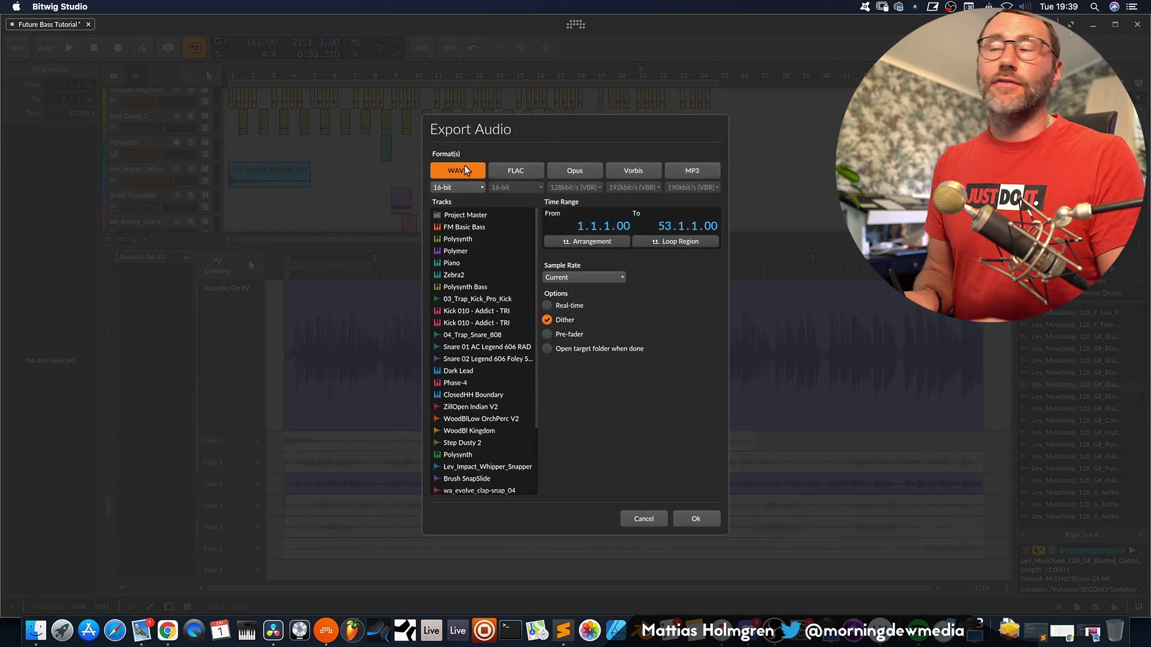
left_click(483, 188)
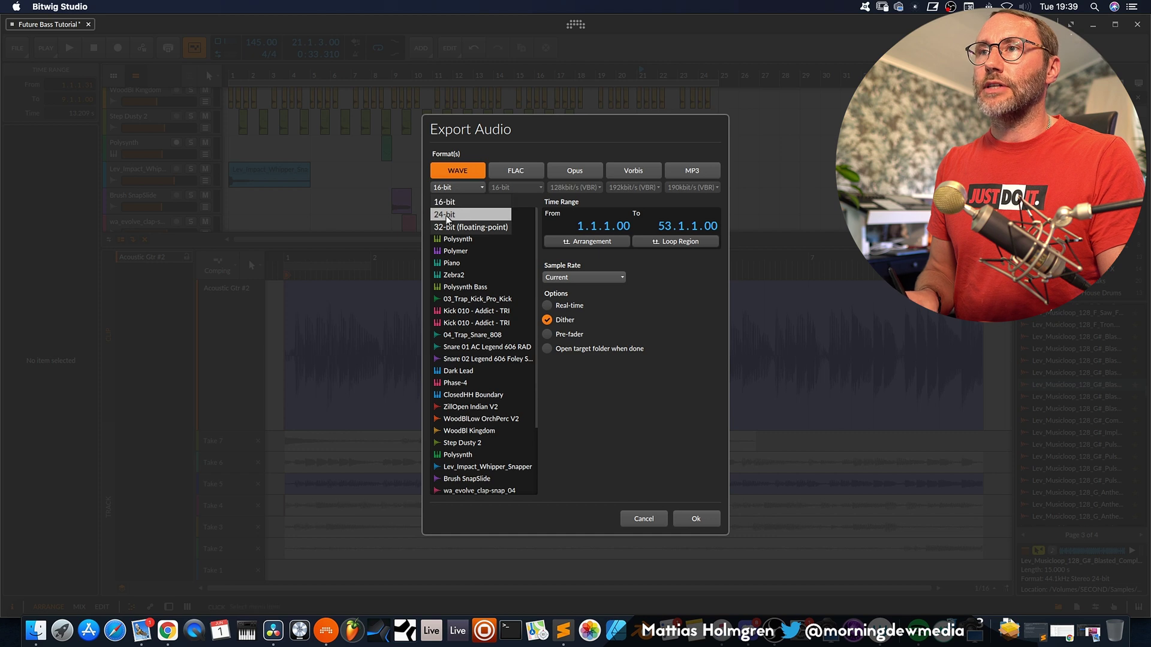
left_click(632, 171)
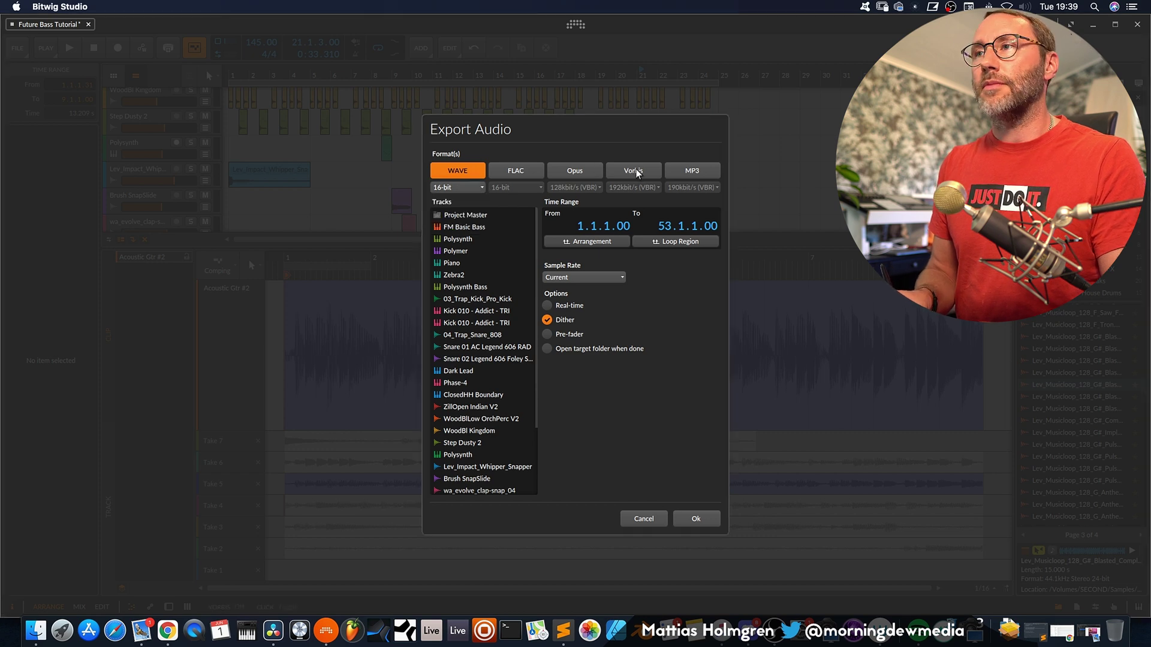
left_click(636, 171)
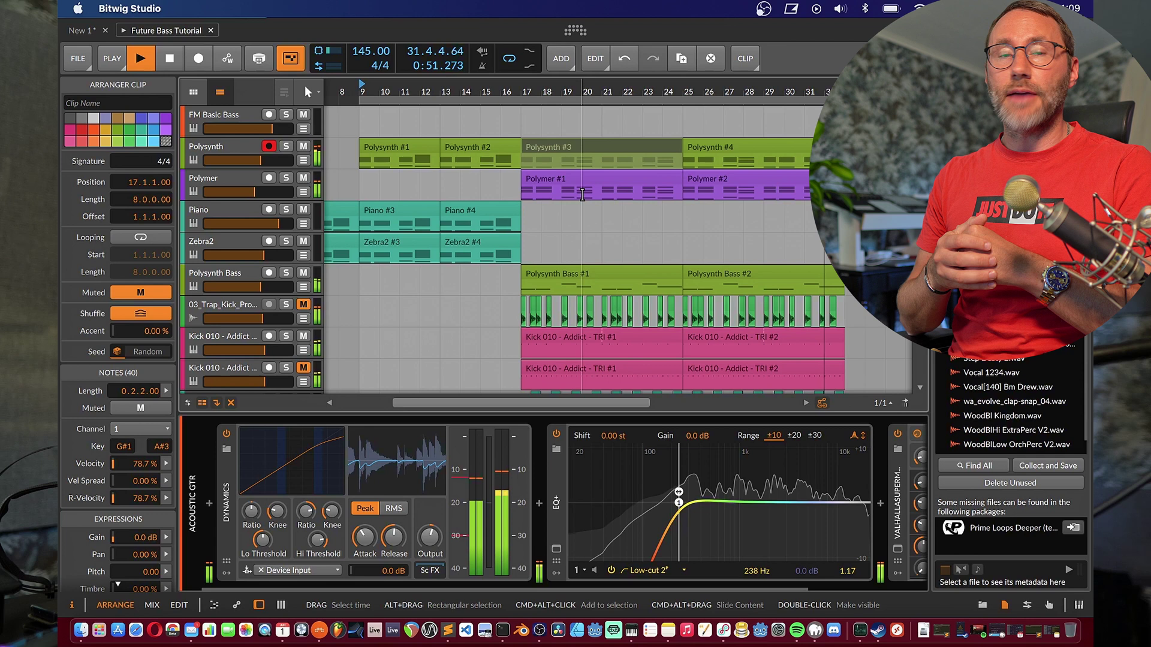
Restart playback of the arrangement from bar 9 and show the DSP performance graph, moving it higher over the arranger
key("space")
key("space")
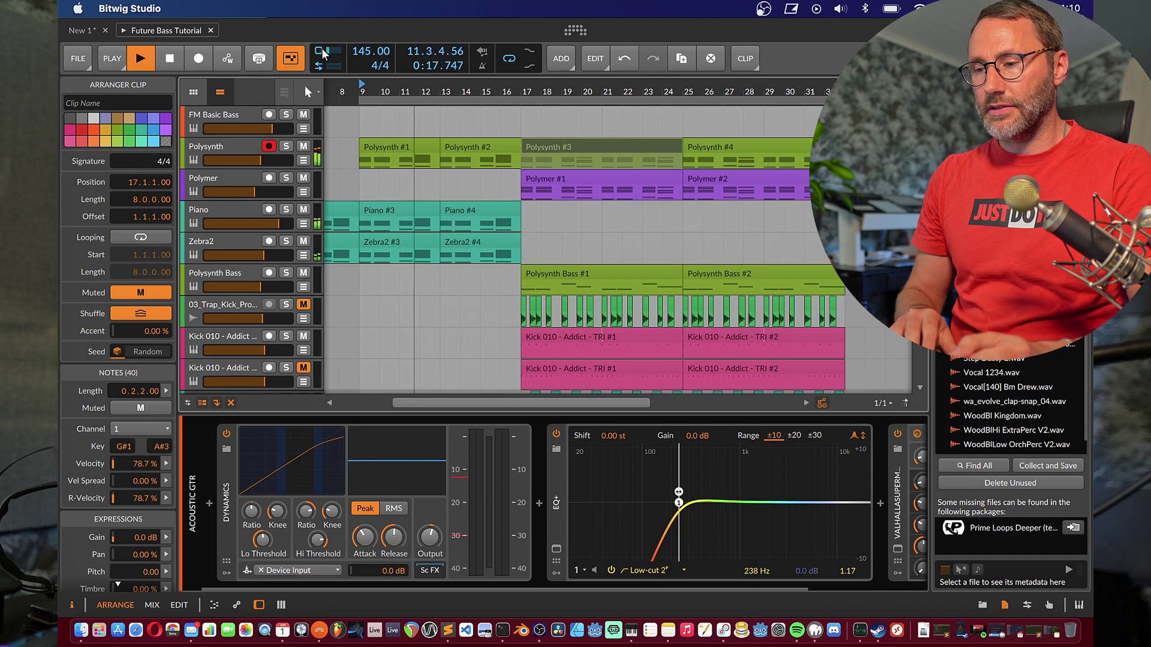
left_click(322, 52)
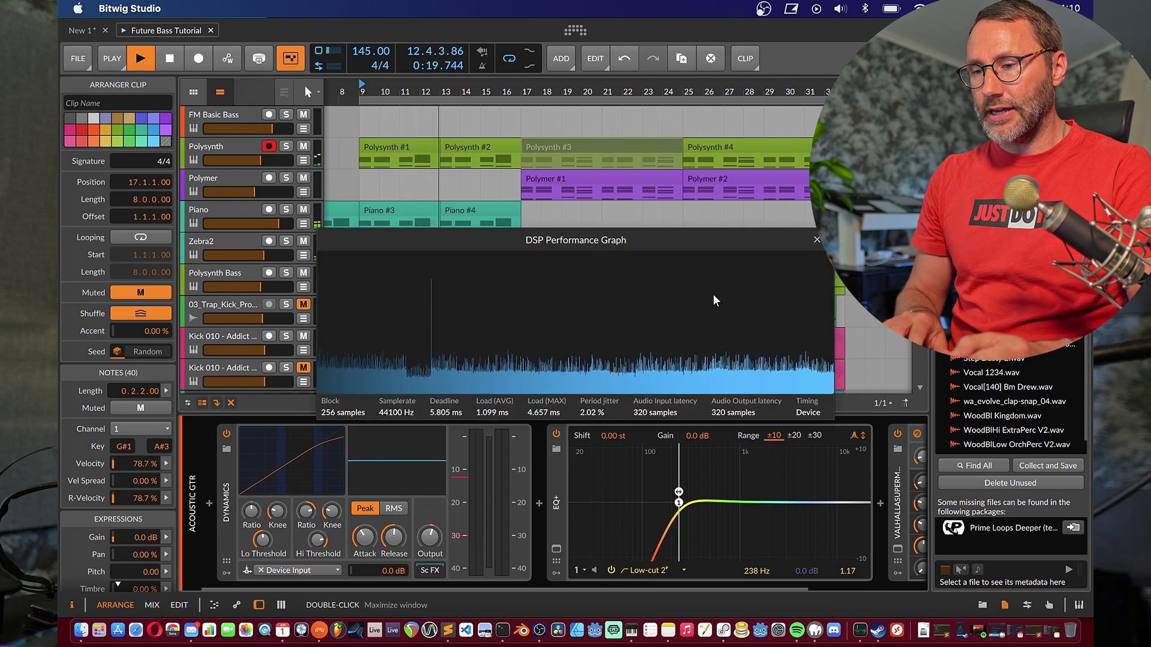
left_click_drag(621, 240, 659, 147)
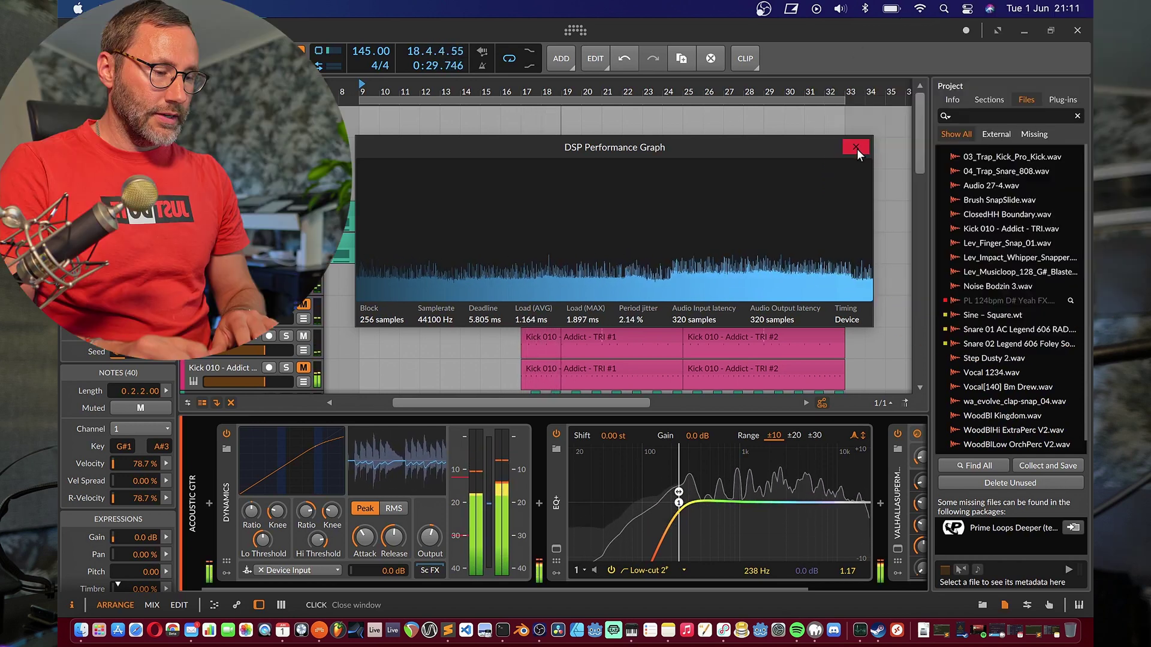
Close the DSP performance graph and switch to Activity Monitor to examine the CPU load per process
left_click(857, 148)
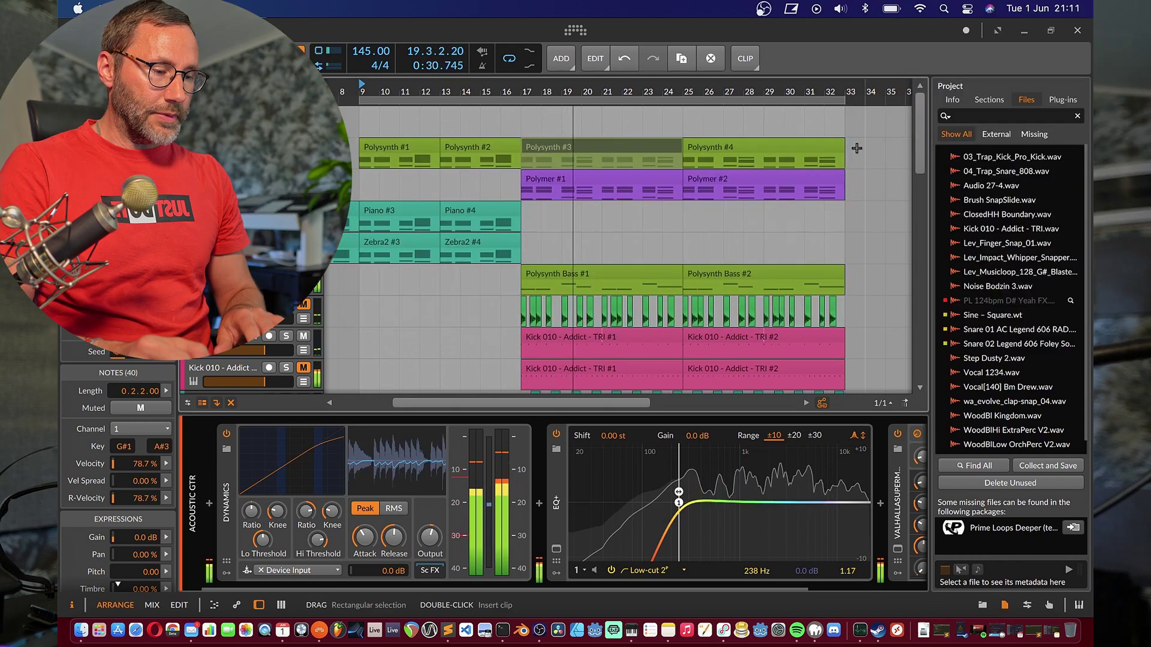
left_click(859, 637)
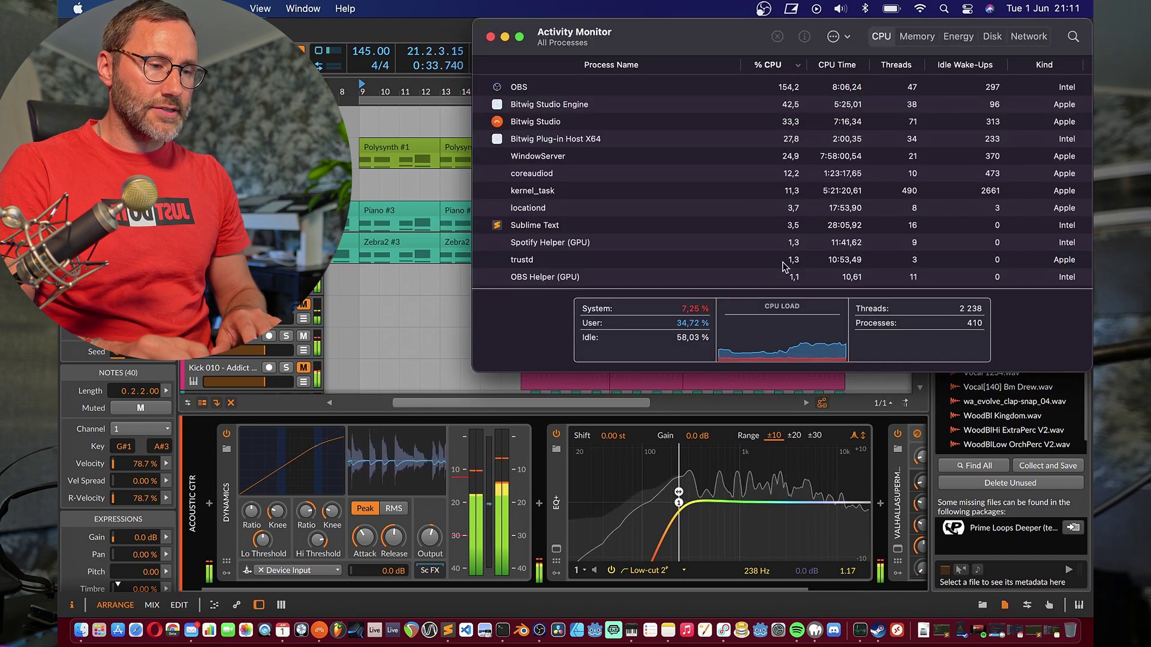